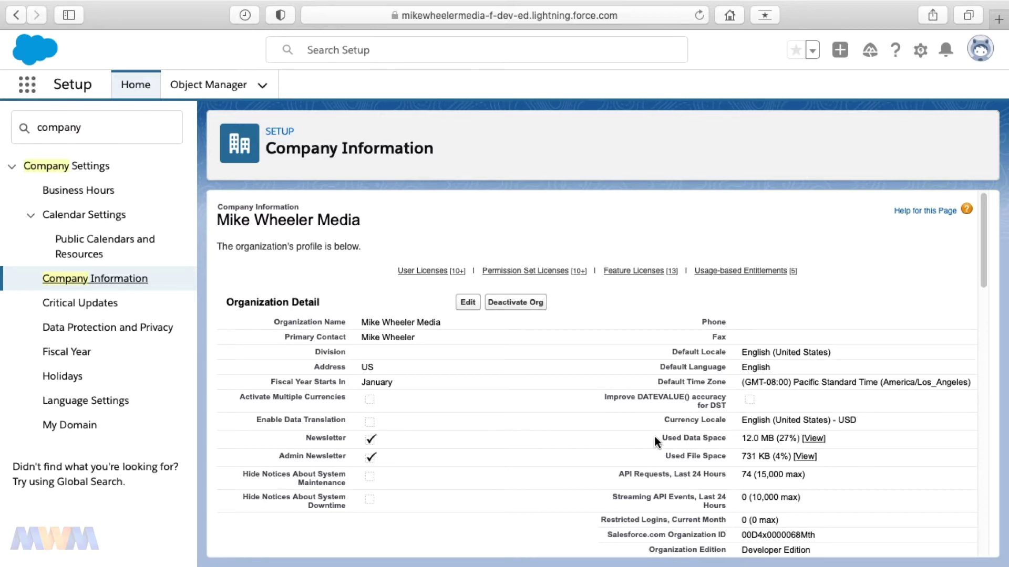
Open the Storage Usage breakdown behind the 12.0 MB of 45.0 MB used data space.
drag(663, 438, 794, 444)
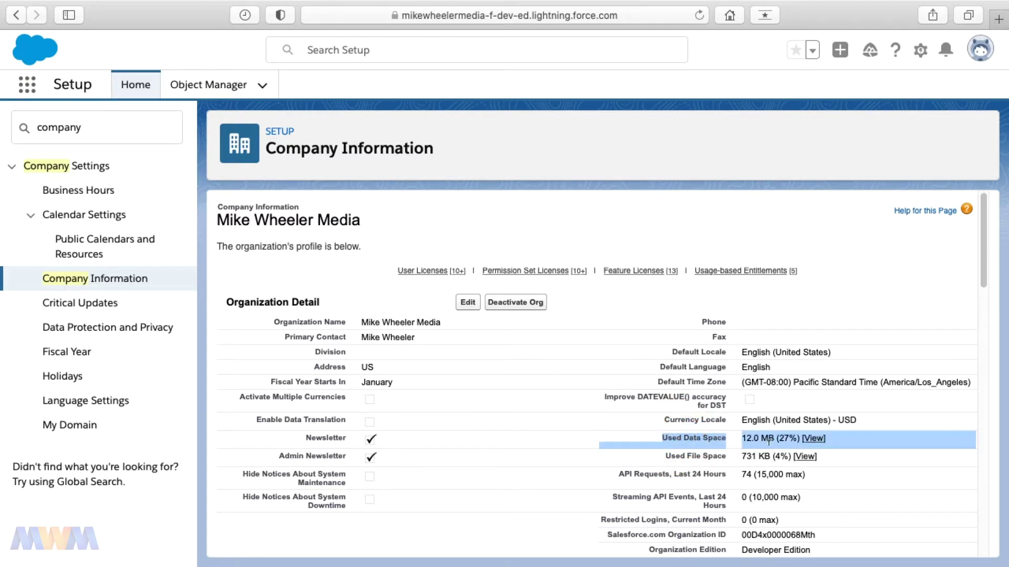
click(813, 439)
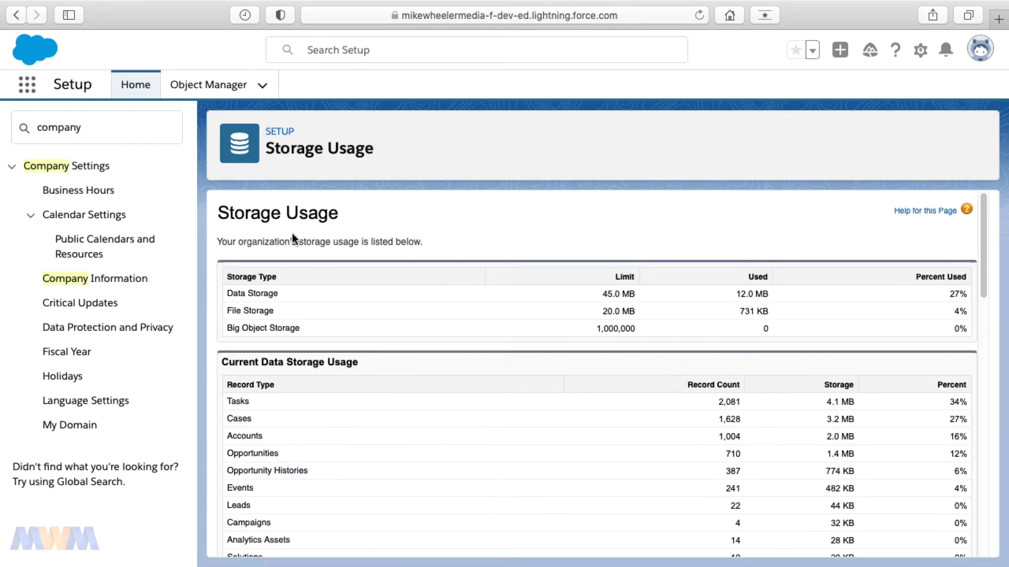
click(347, 401)
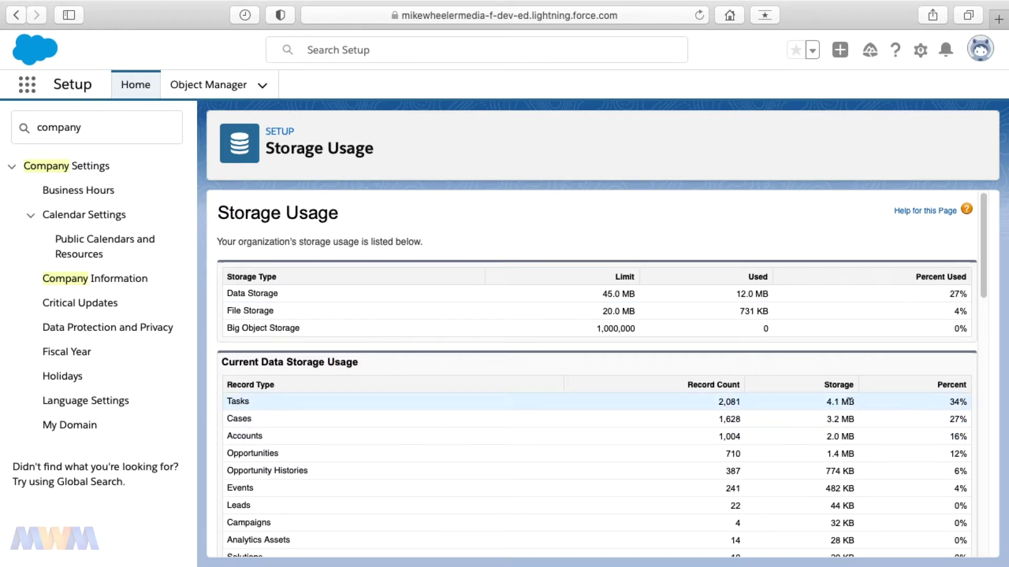
click(829, 400)
drag(829, 400, 855, 398)
drag(821, 403, 854, 401)
drag(600, 293, 637, 290)
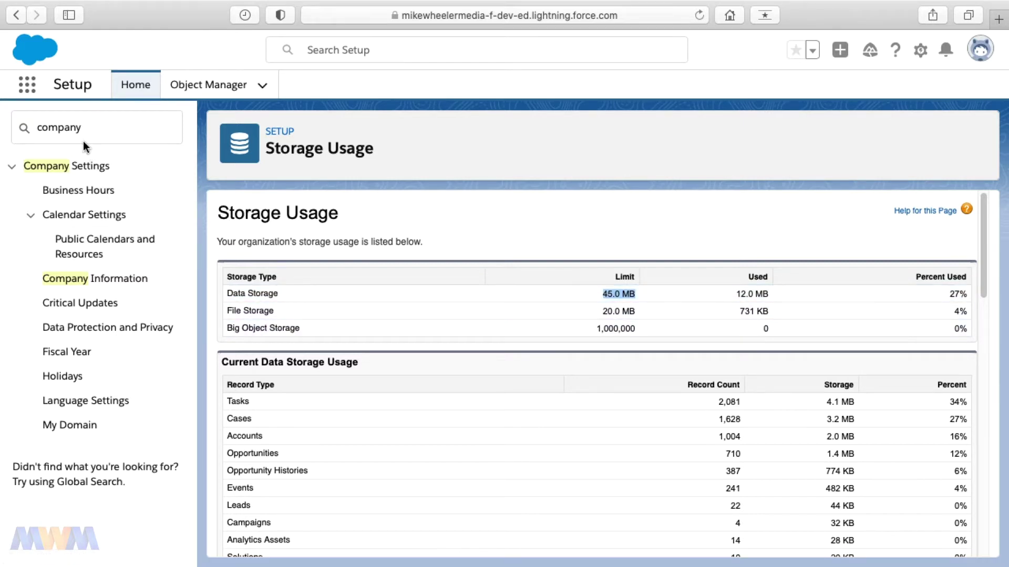
Search Quick Find for 'mass' and go to Mass Delete Records.
double_click(65, 127)
text(mass)
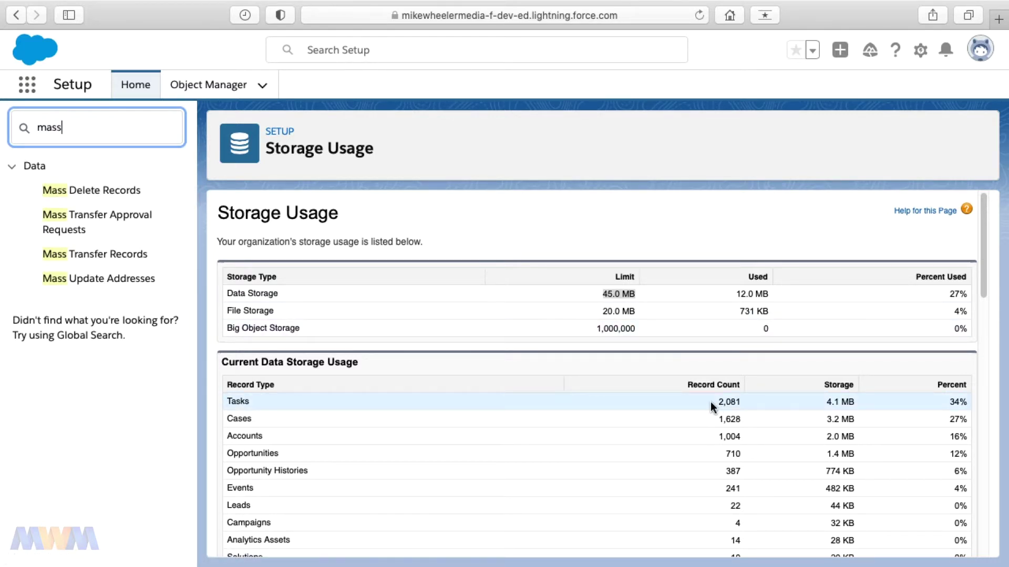
click(103, 191)
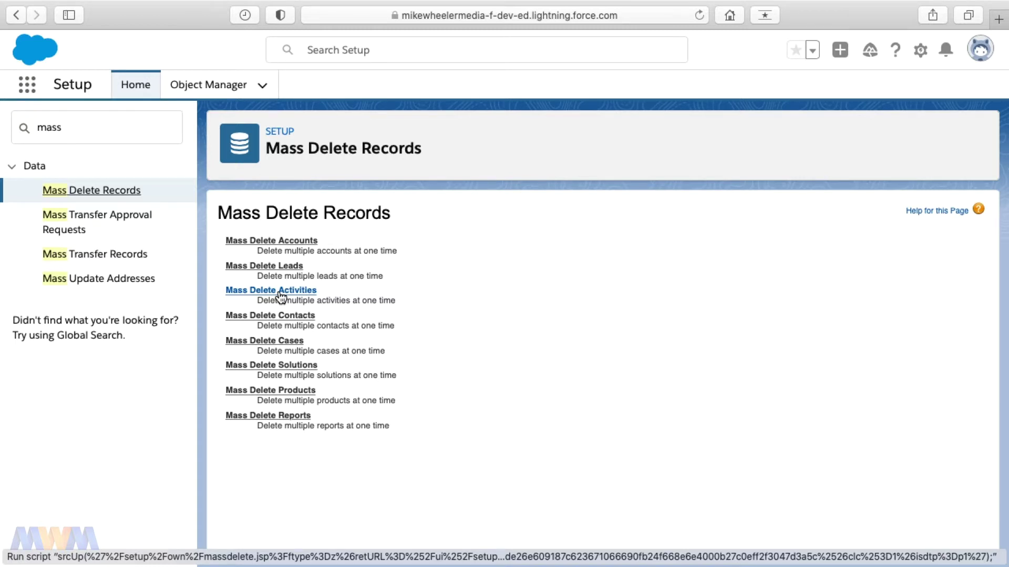
Search Mass Delete Activities with no criteria, listing up to 250 'Update Customer' tasks due 5/11/2025.
click(280, 294)
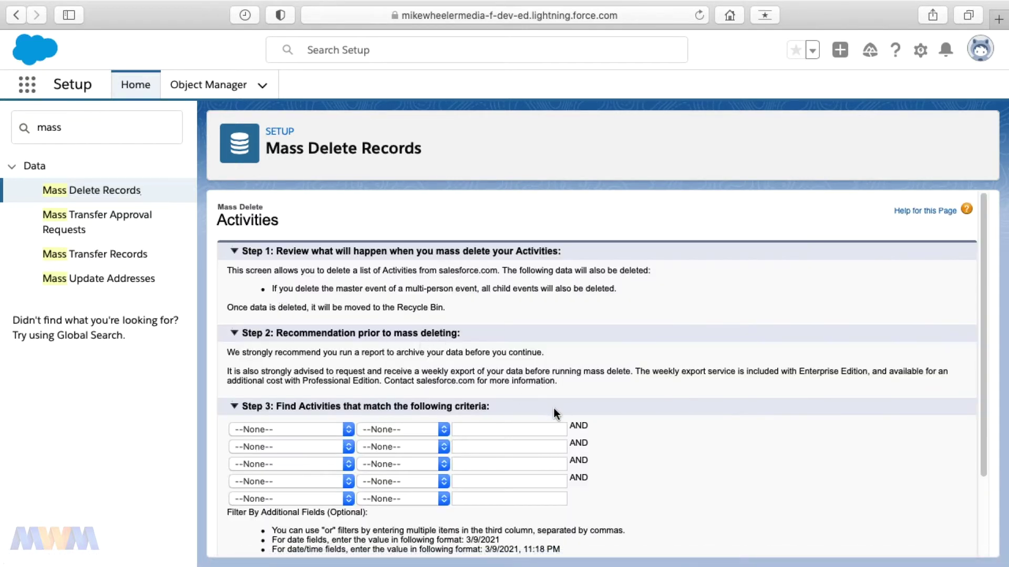
scroll(553, 408, down, 5)
scroll(419, 427, up, 5)
scroll(443, 406, down, 3)
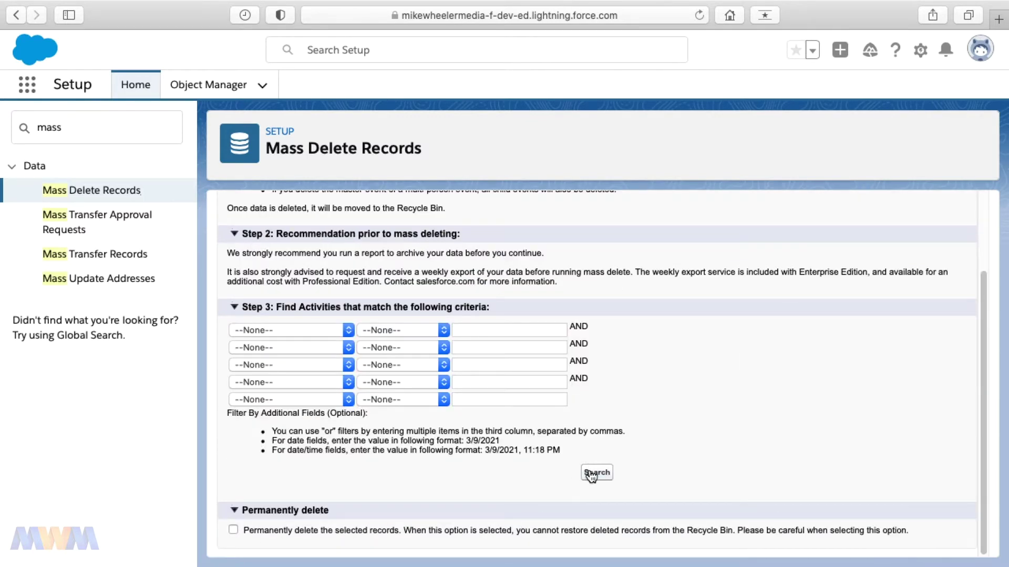
click(594, 473)
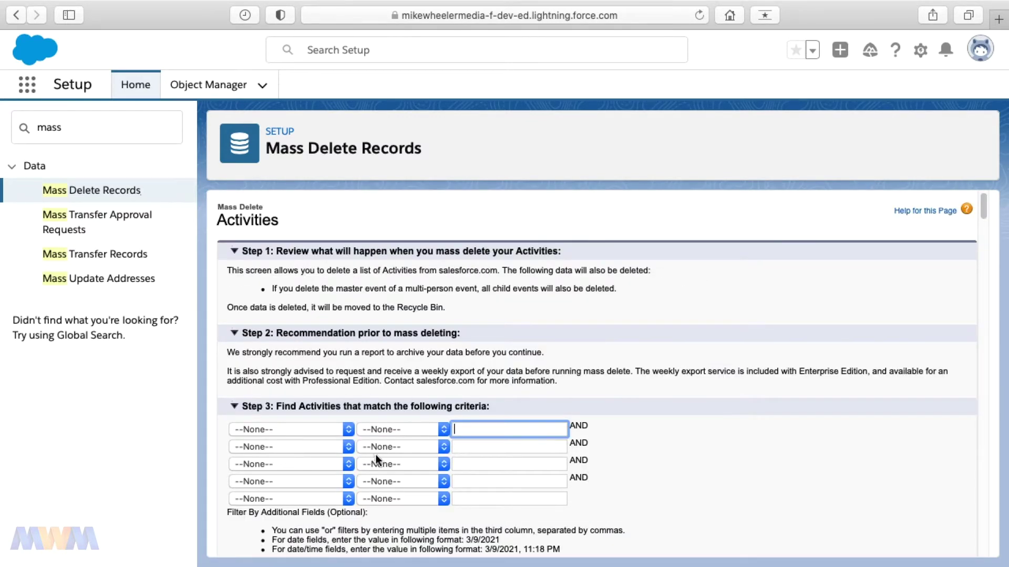
scroll(443, 464, down, 3)
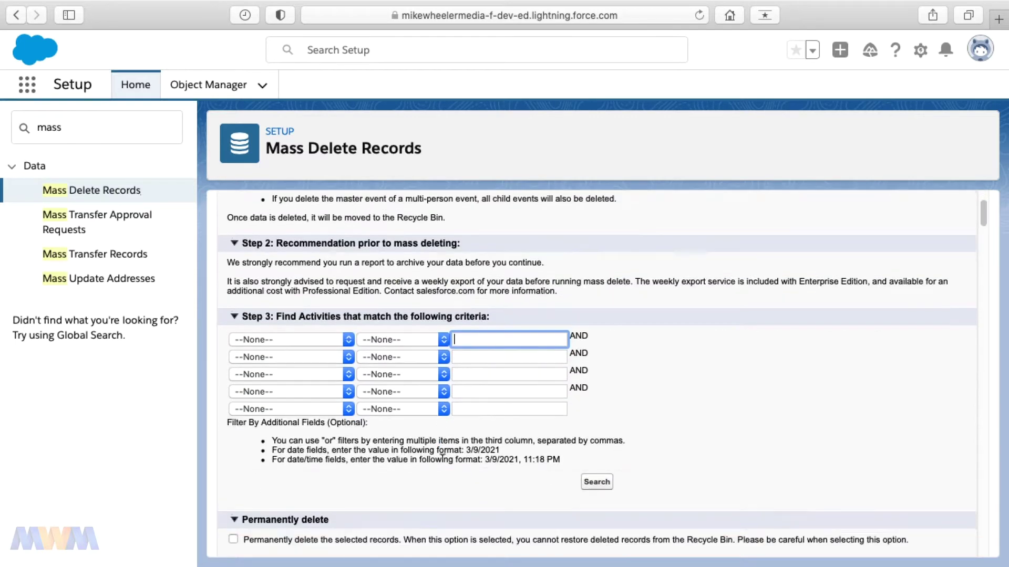
scroll(492, 398, down, 5)
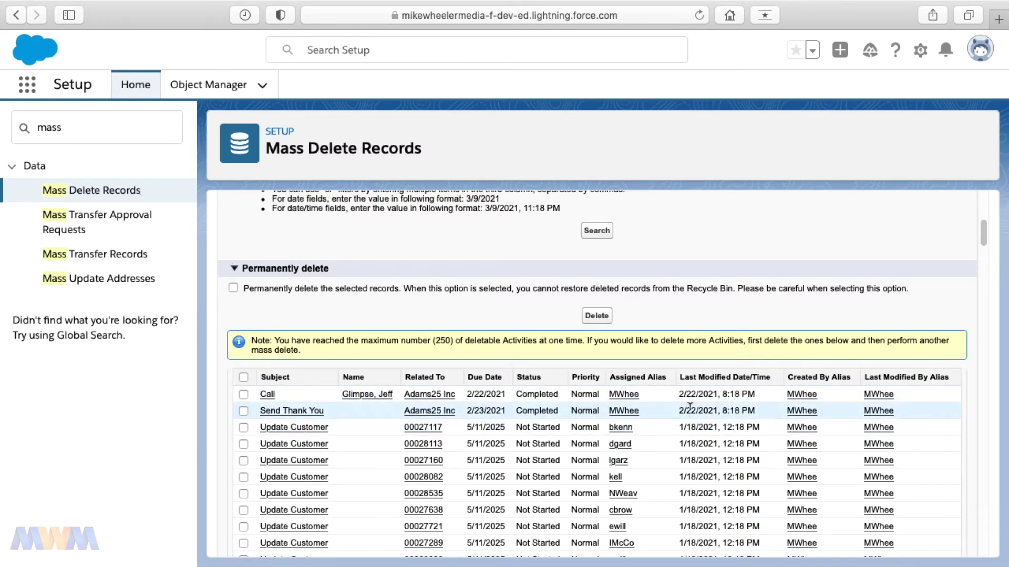
scroll(665, 446, down, 2)
scroll(665, 444, down, 1)
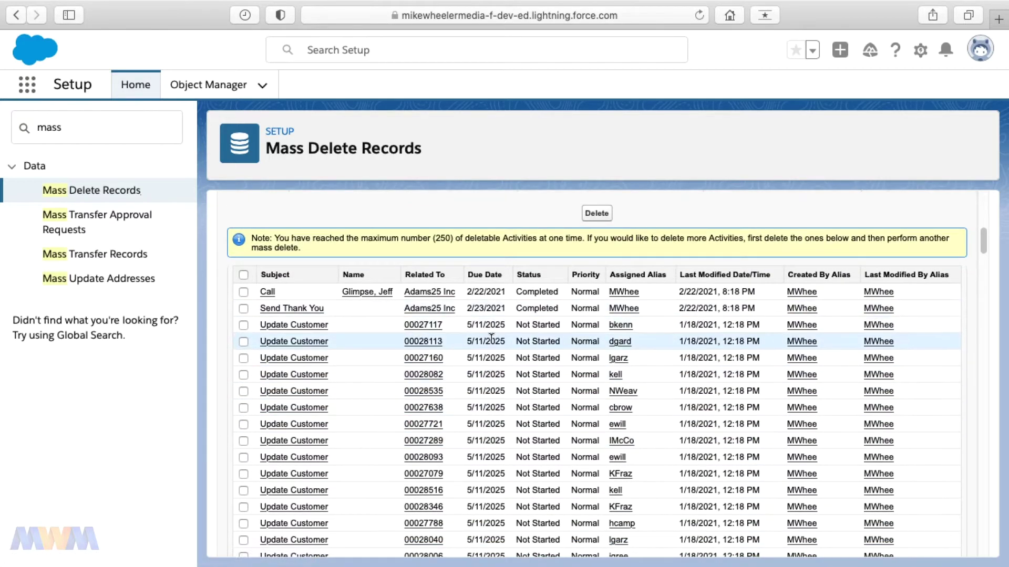
scroll(485, 396, down, 1)
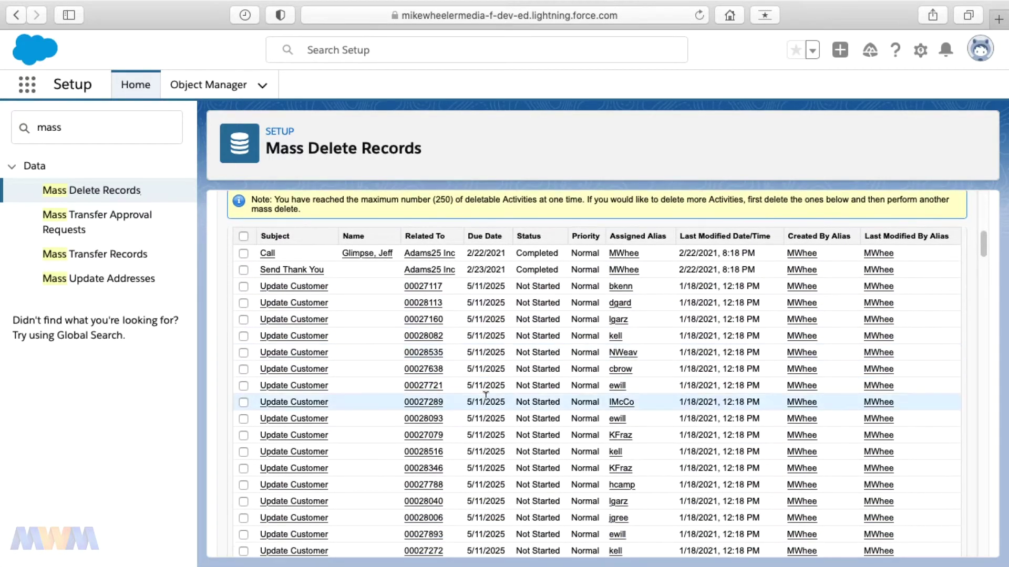
scroll(484, 397, down, 1)
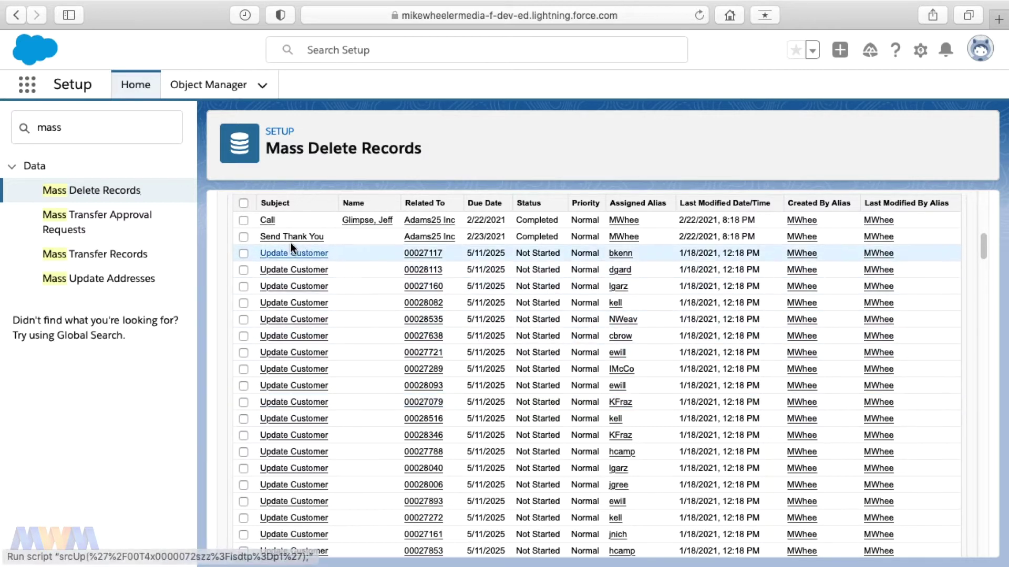
Check every listed 'Update Customer' task, leaving the completed Call and Send Thank You tasks unchecked.
click(243, 203)
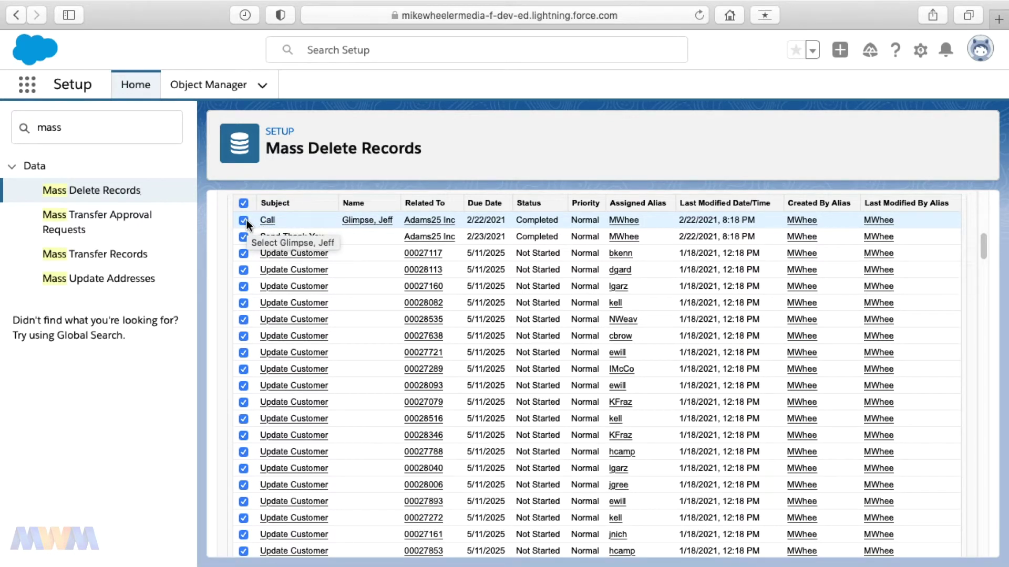
click(244, 221)
click(243, 237)
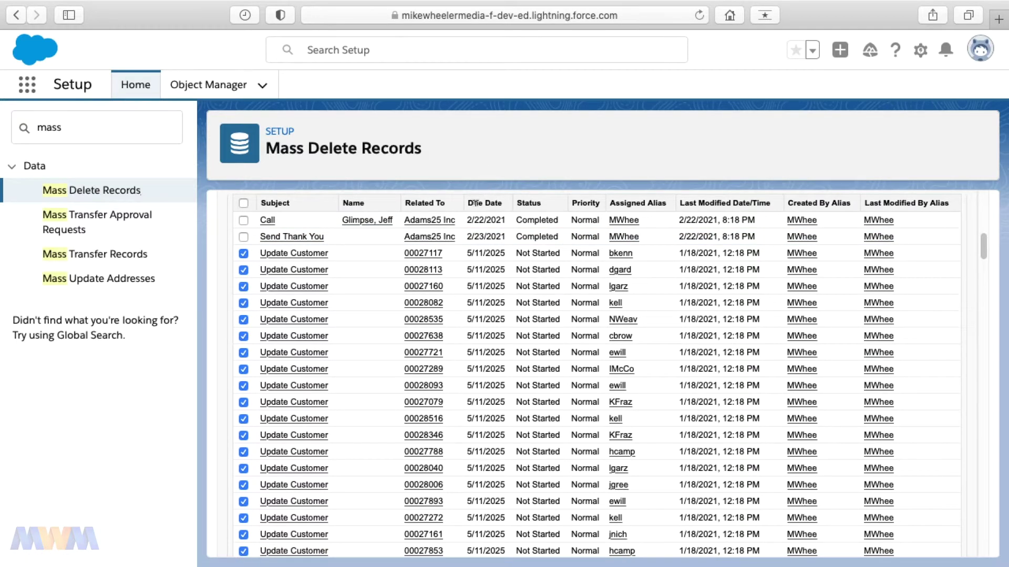
scroll(475, 207, down, 15)
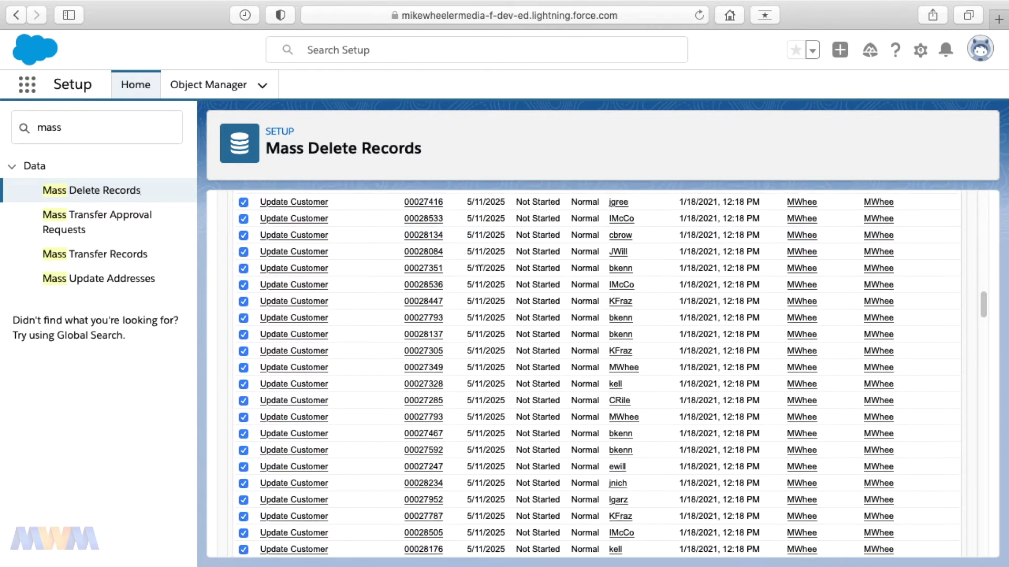
scroll(480, 269, down, 10)
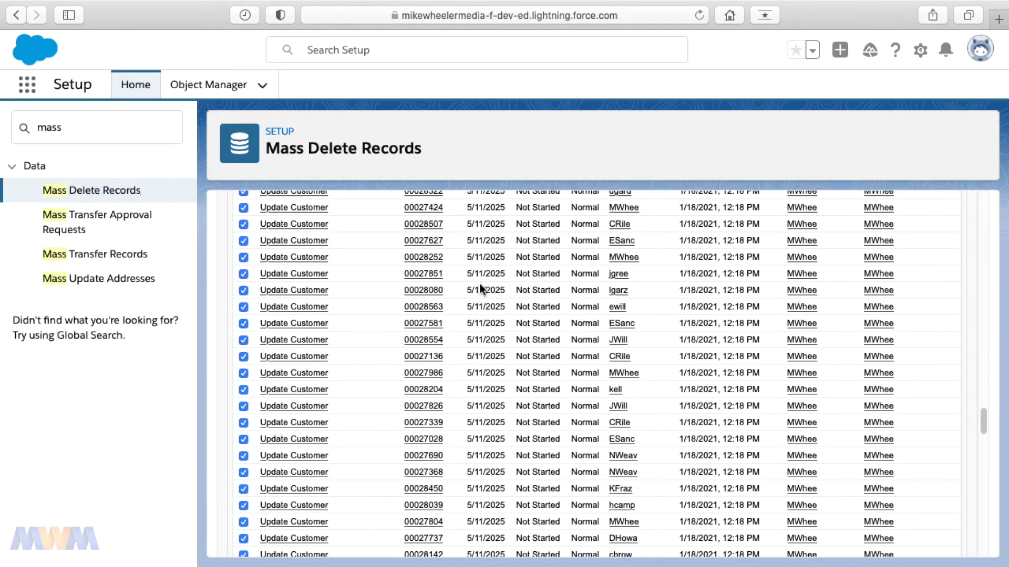
scroll(481, 285, down, 15)
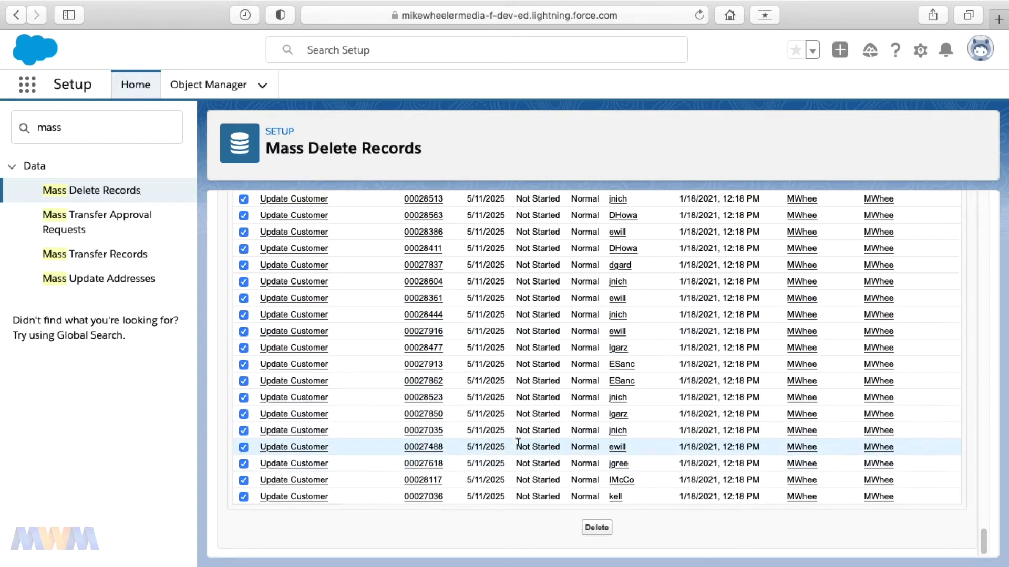
scroll(514, 422, up, 5)
scroll(514, 373, up, 10)
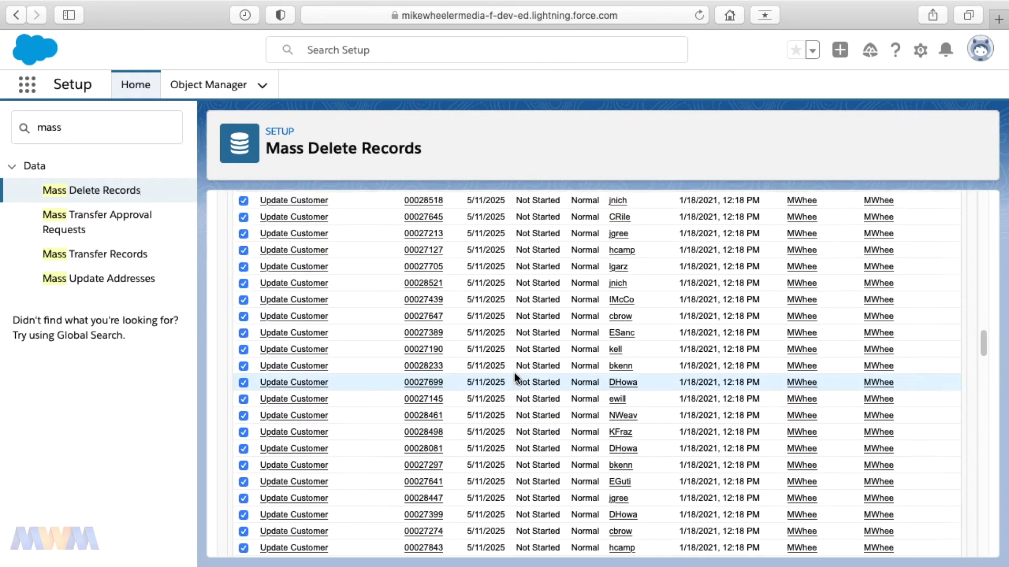
scroll(515, 373, up, 5)
scroll(473, 410, down, 5)
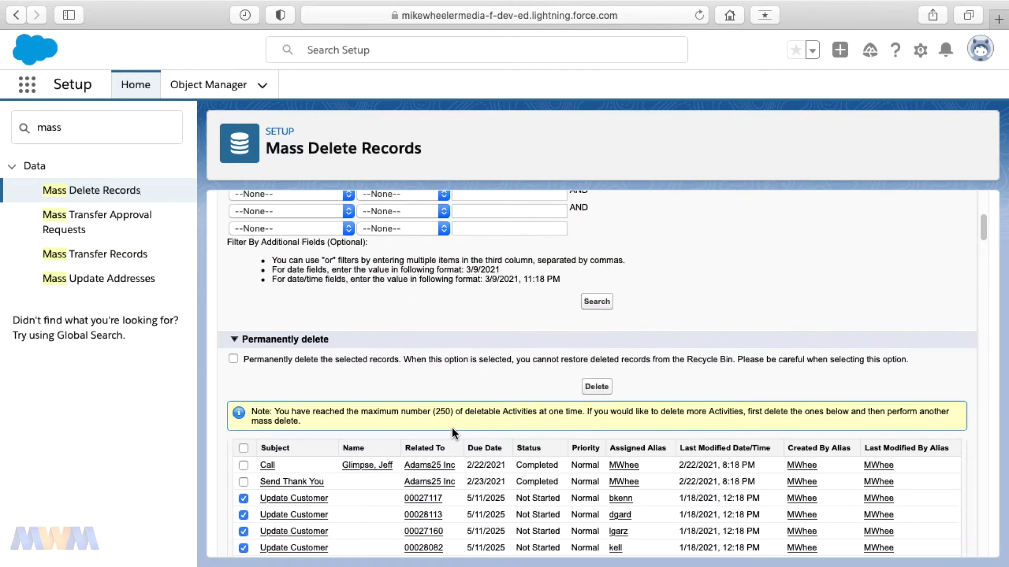
Permanently delete the checked 'Update Customer' tasks, bypassing the Recycle Bin.
click(232, 358)
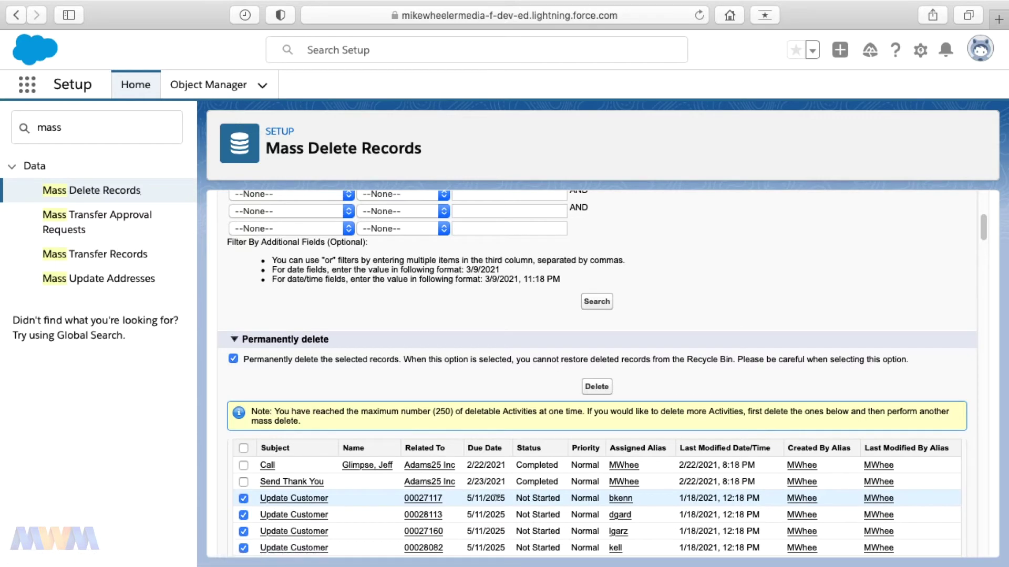
click(597, 388)
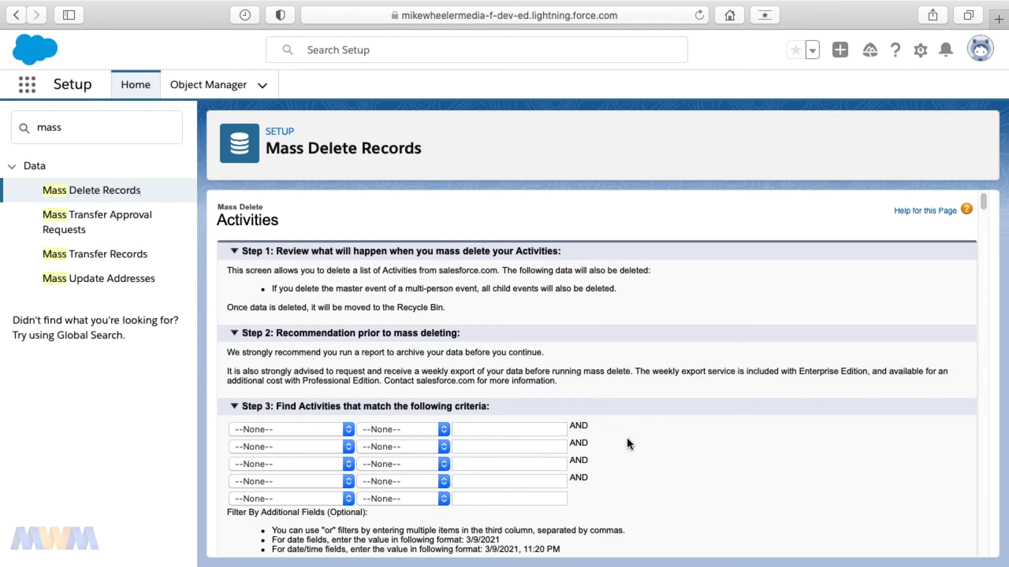
Delete the 5/30/2025 'Update Customer' batch, keeping the Send Thank You task.
scroll(626, 438, down, 7)
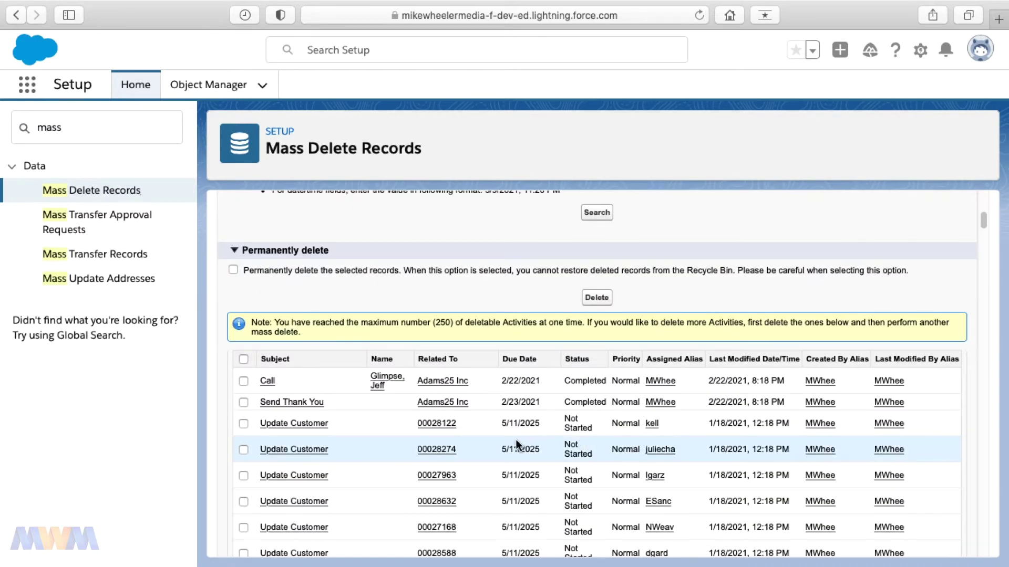
scroll(516, 437, down, 2)
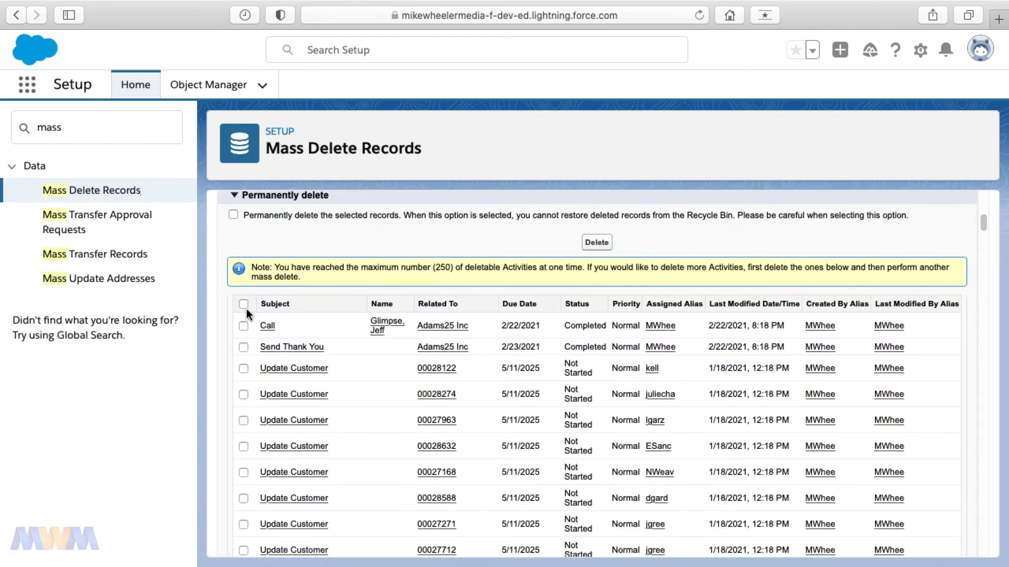
click(244, 304)
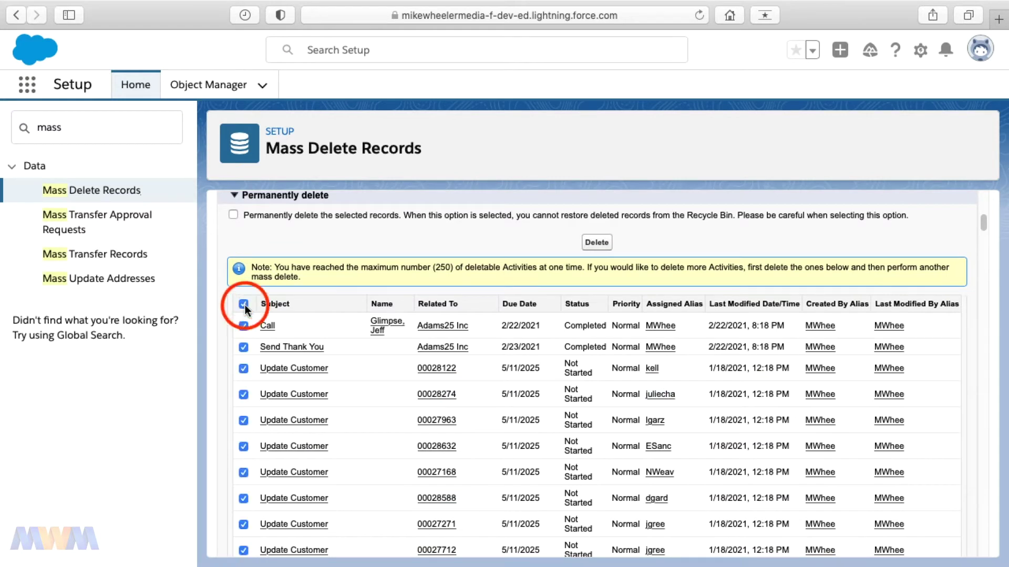
click(244, 347)
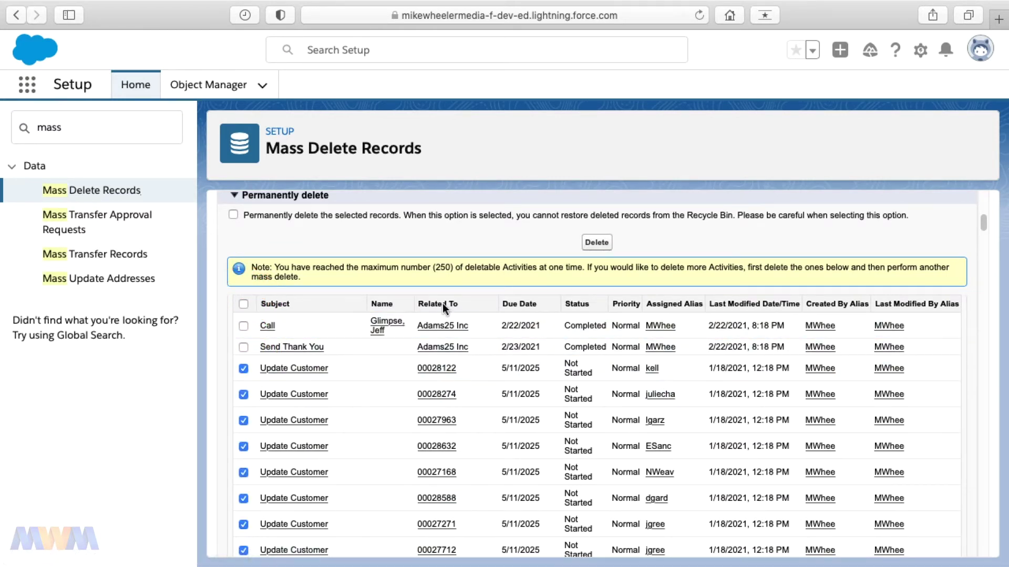
click(590, 245)
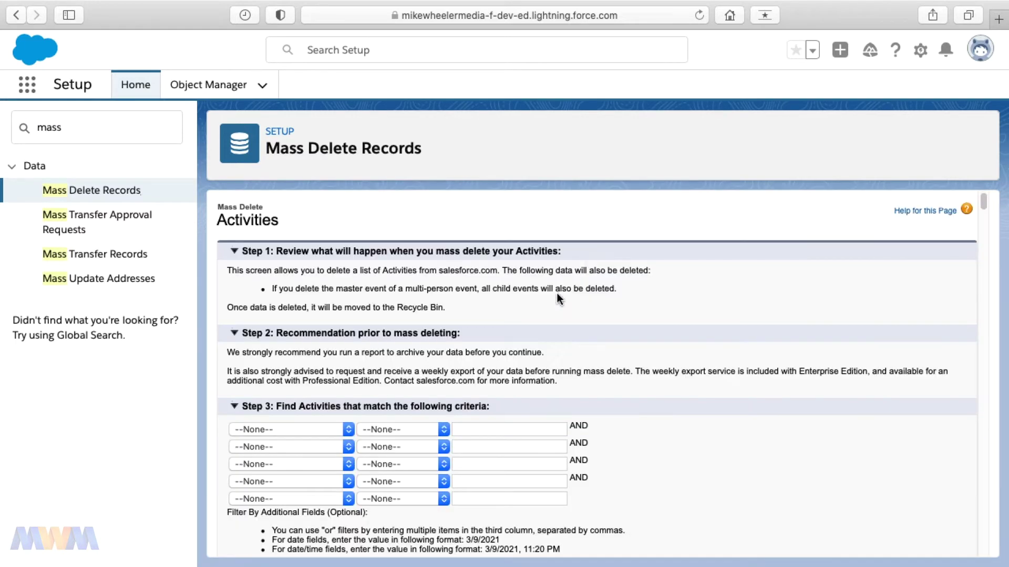
Delete the next batch of future-dated tasks, keeping the Call task.
scroll(558, 364, down, 10)
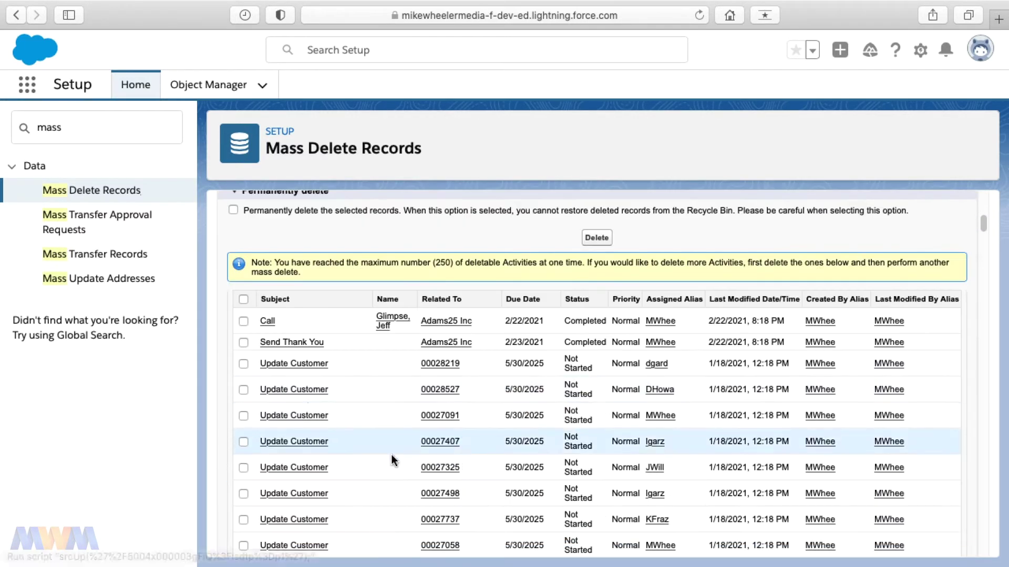
click(243, 298)
click(244, 322)
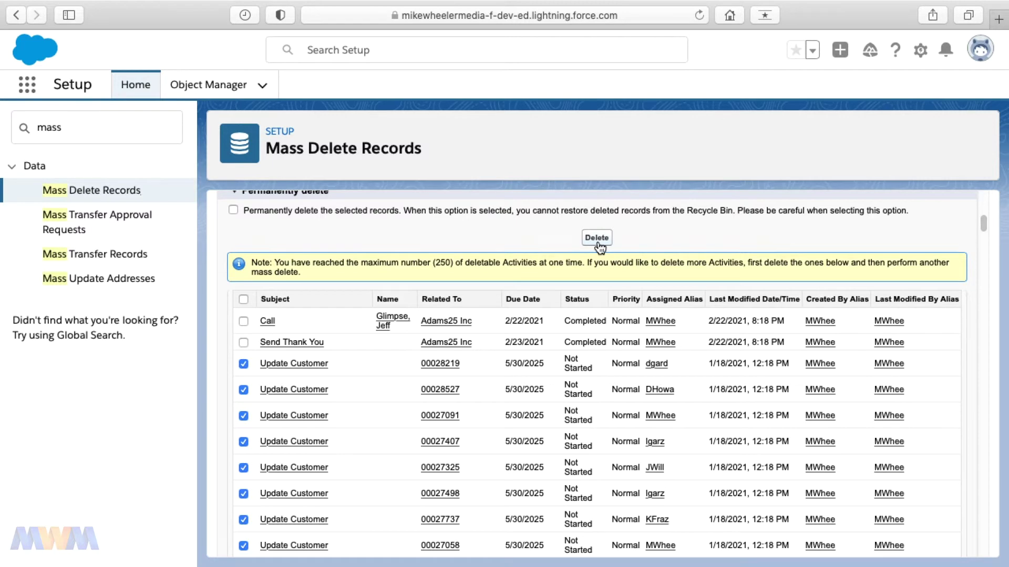
click(597, 238)
scroll(546, 343, down, 5)
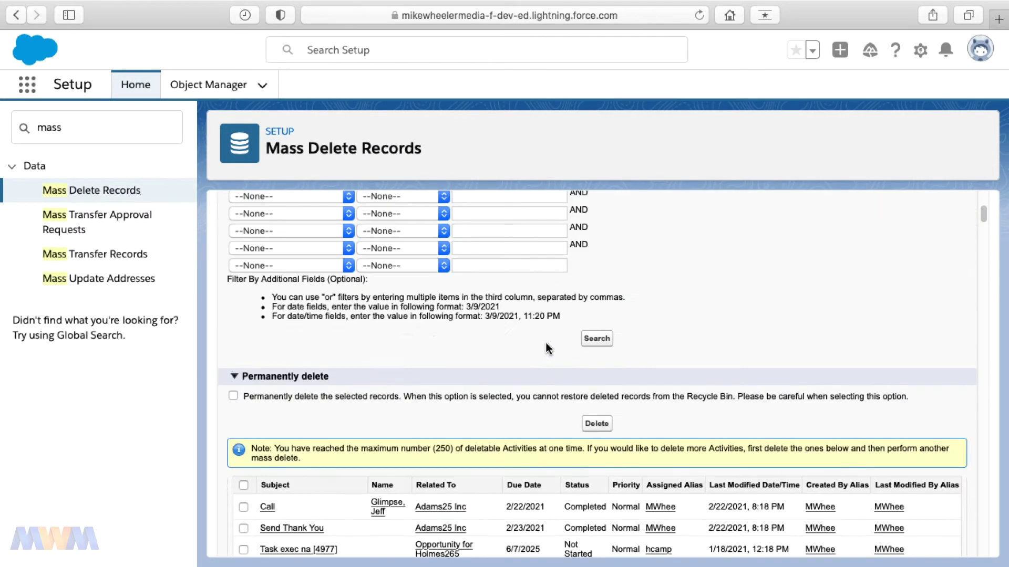
Delete another June 2025 batch of activities, keeping the Call task unchecked.
scroll(546, 342, down, 5)
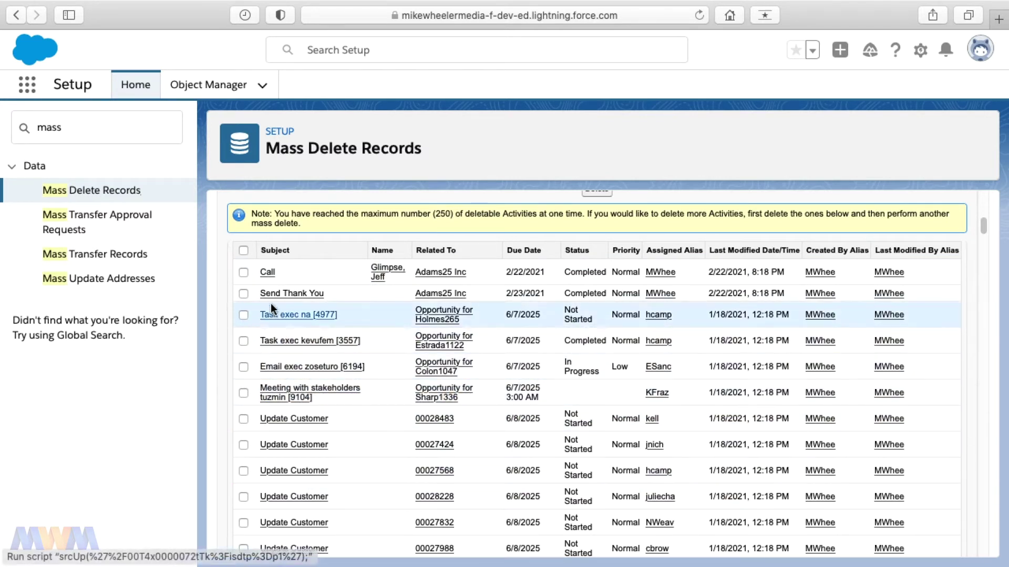
click(244, 250)
click(243, 272)
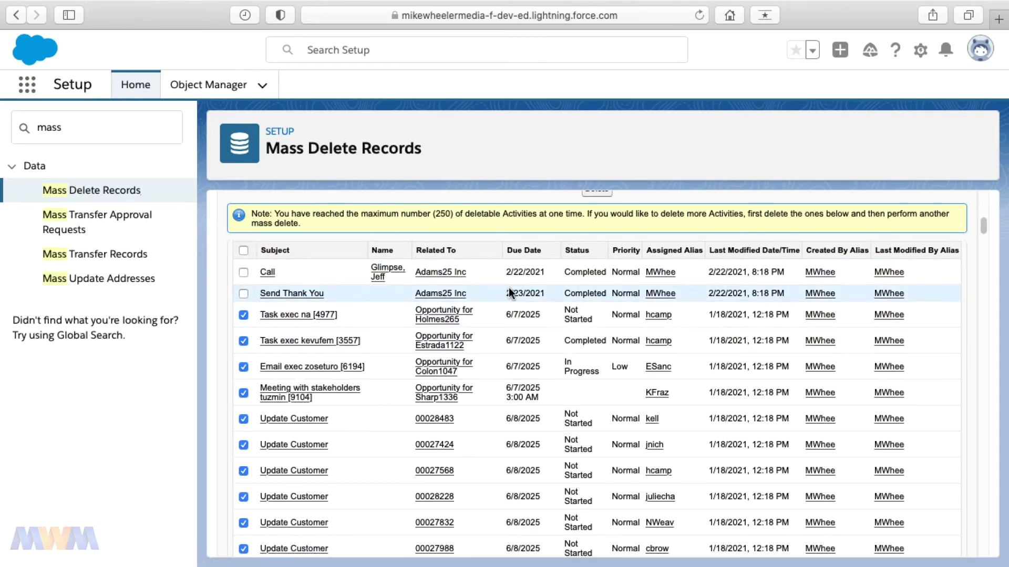
scroll(509, 288, up, 1)
click(597, 213)
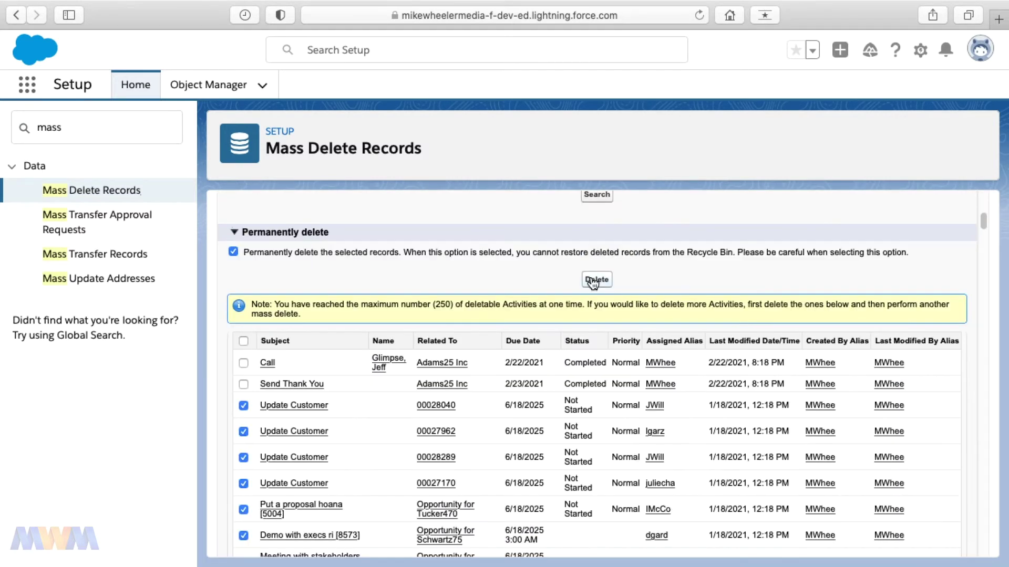
scroll(534, 330, down, 6)
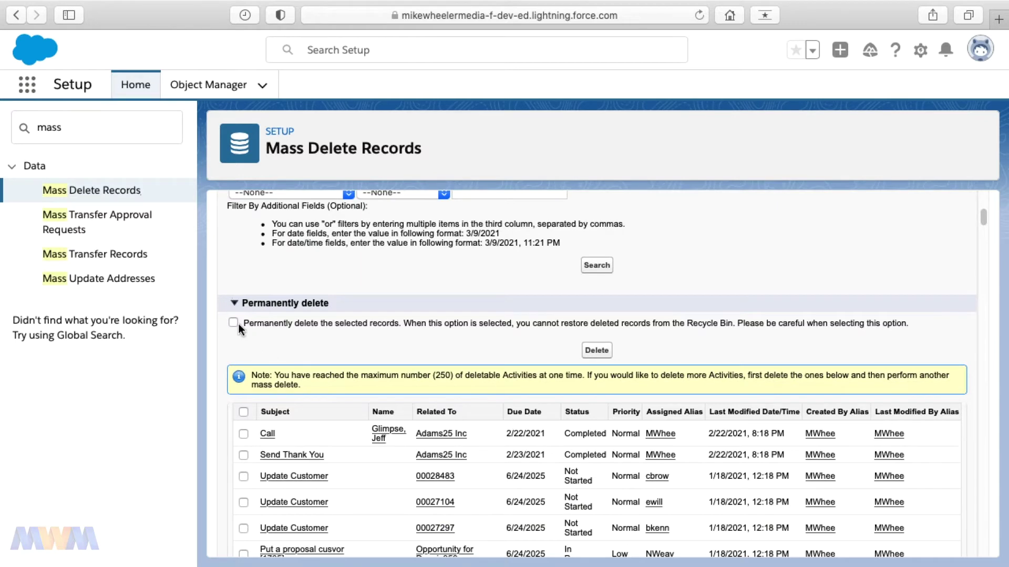
Delete the next batch of future-dated activities, excluding the Call and Send Thank You tasks.
click(244, 412)
scroll(247, 410, down, 2)
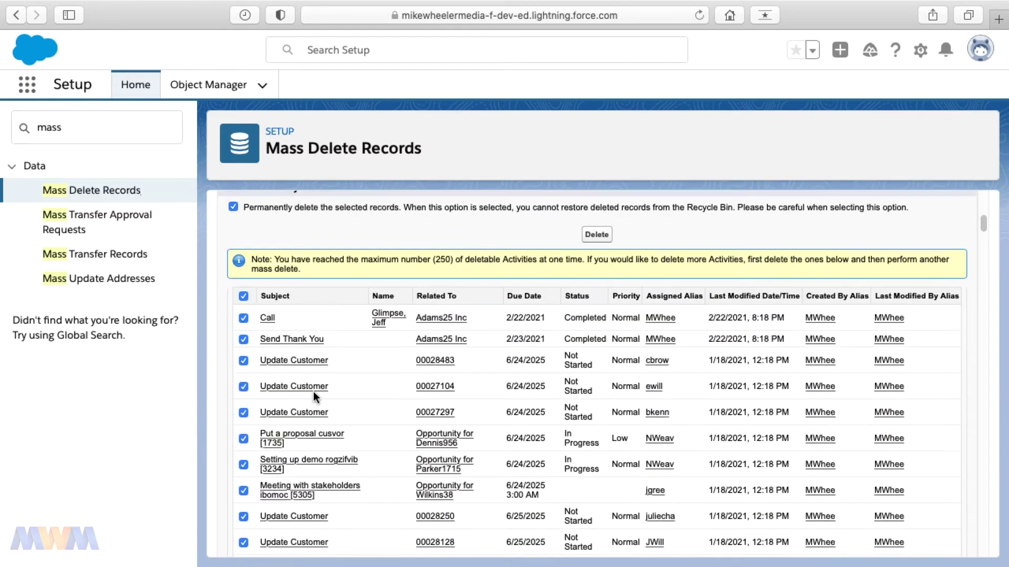
click(243, 318)
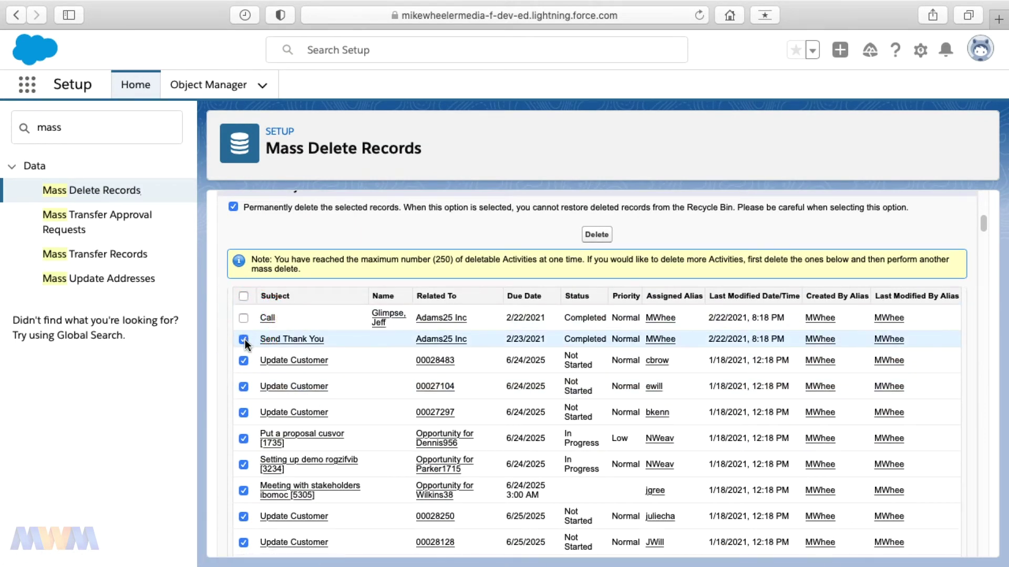
click(243, 340)
click(597, 234)
Delete the last future-dated 'Update Customer' batch, excluding the Call and Send Thank You tasks.
scroll(496, 329, down, 6)
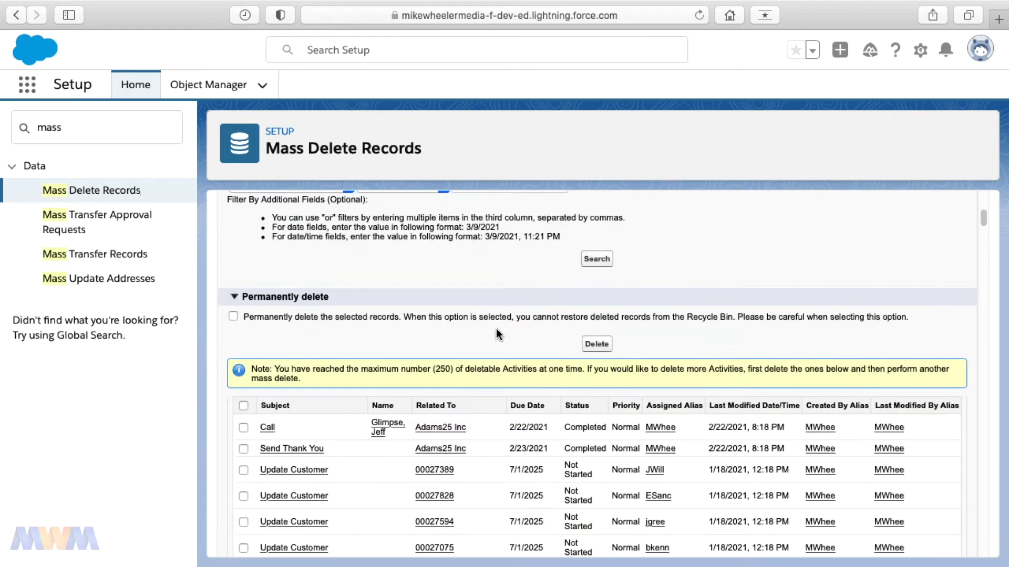
scroll(374, 394, down, 2)
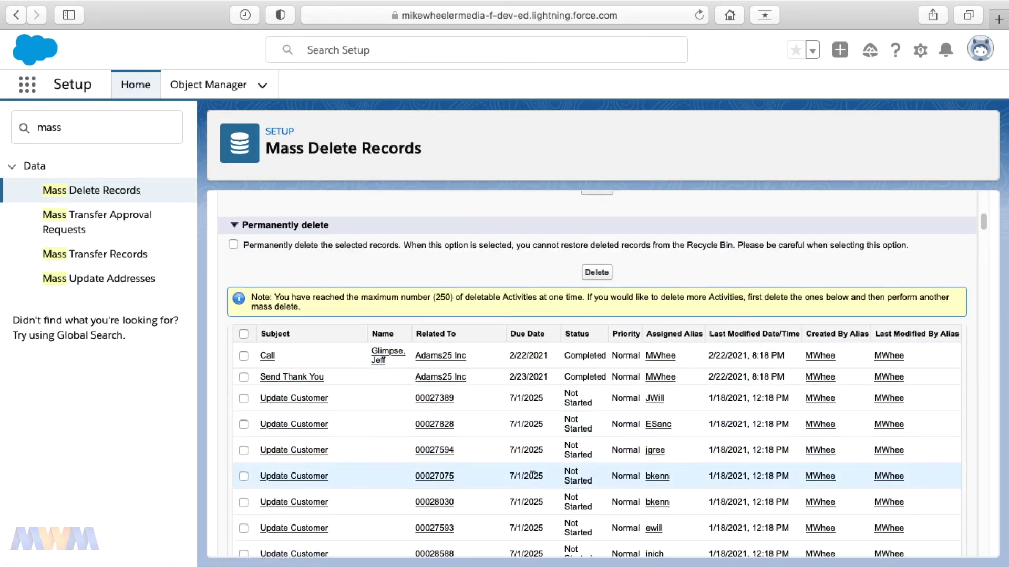
click(243, 334)
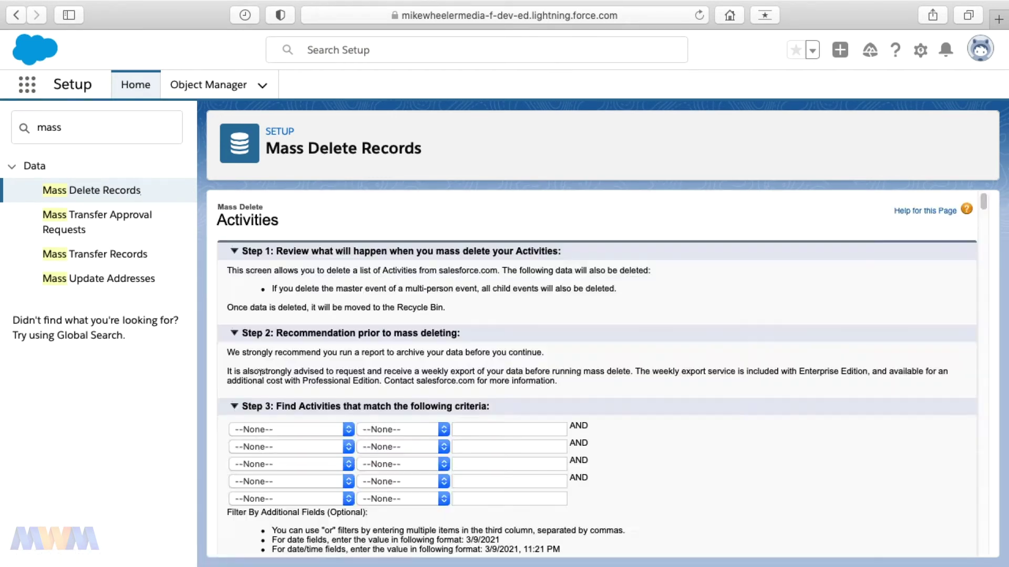
scroll(376, 395, down, 10)
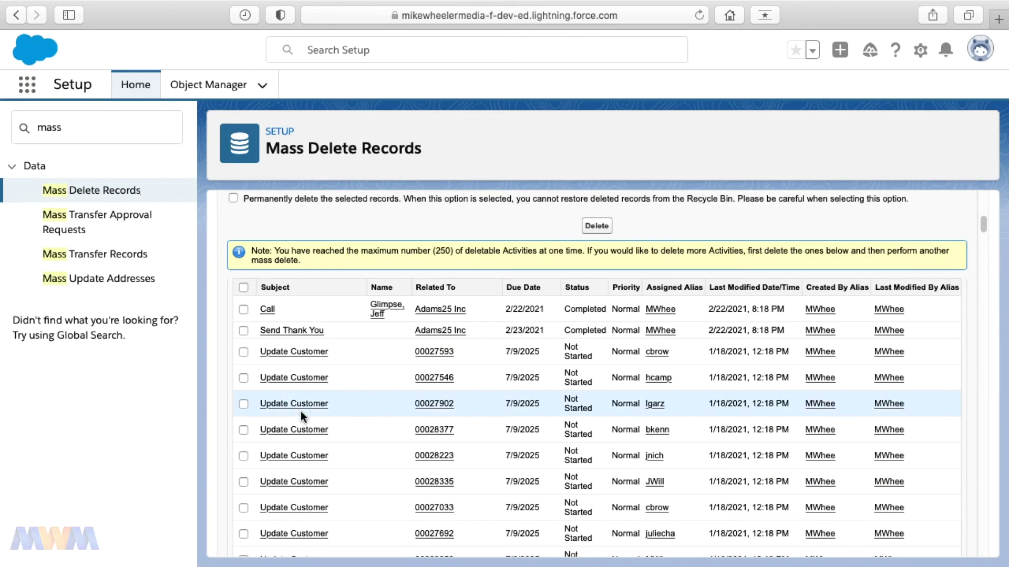
scroll(269, 341, down, 3)
scroll(269, 341, up, 3)
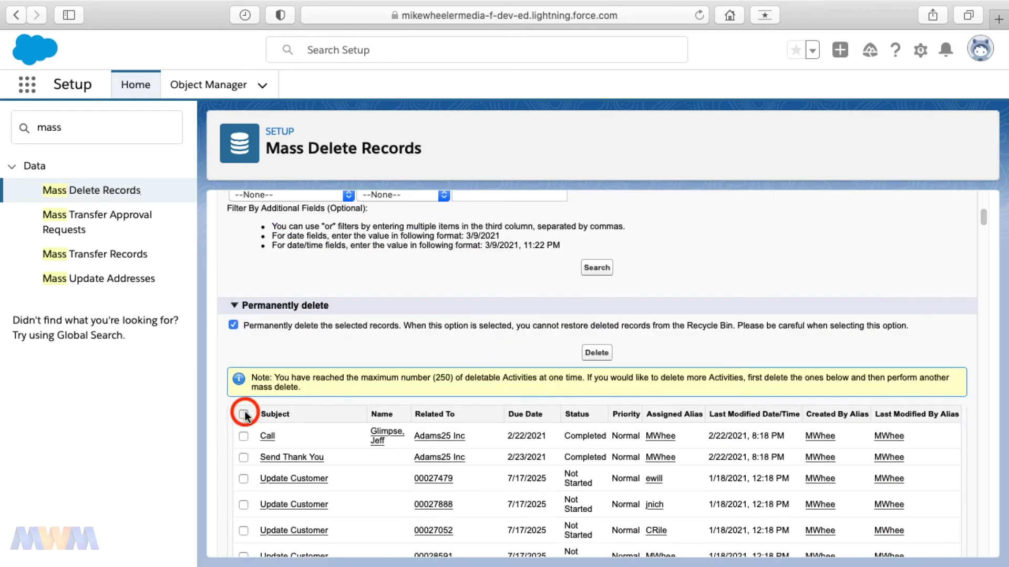
click(244, 414)
click(244, 436)
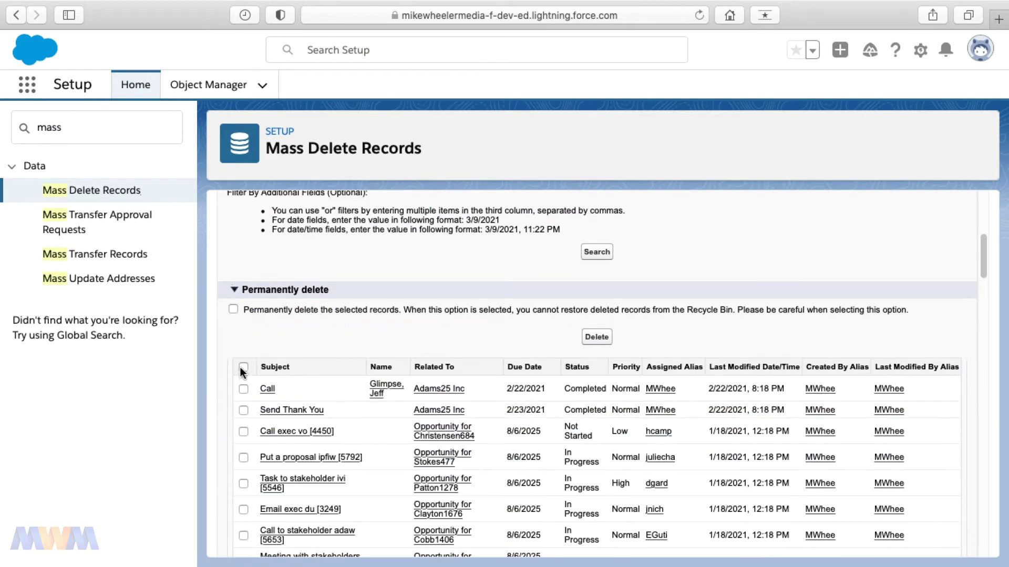
click(243, 367)
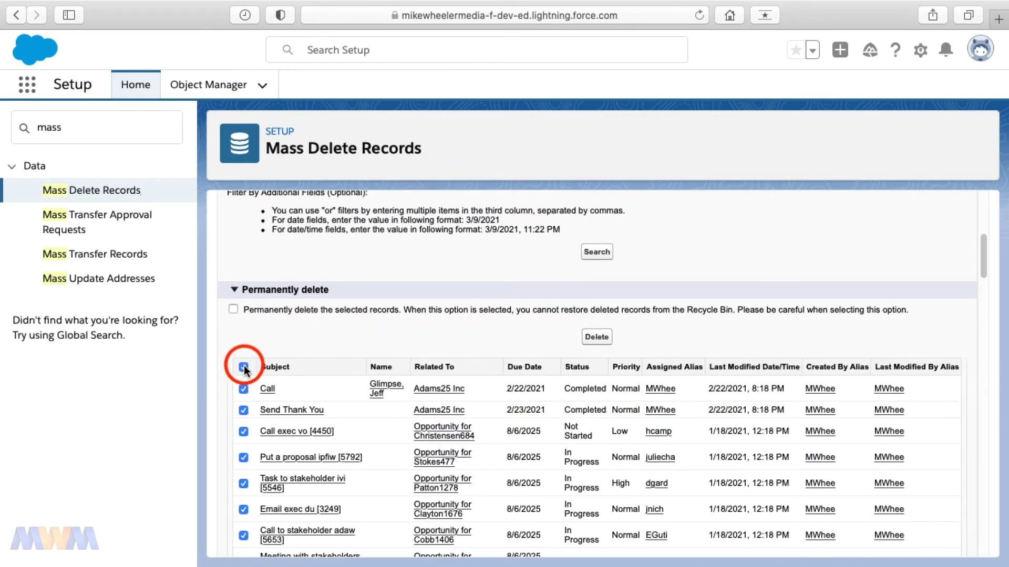
click(243, 411)
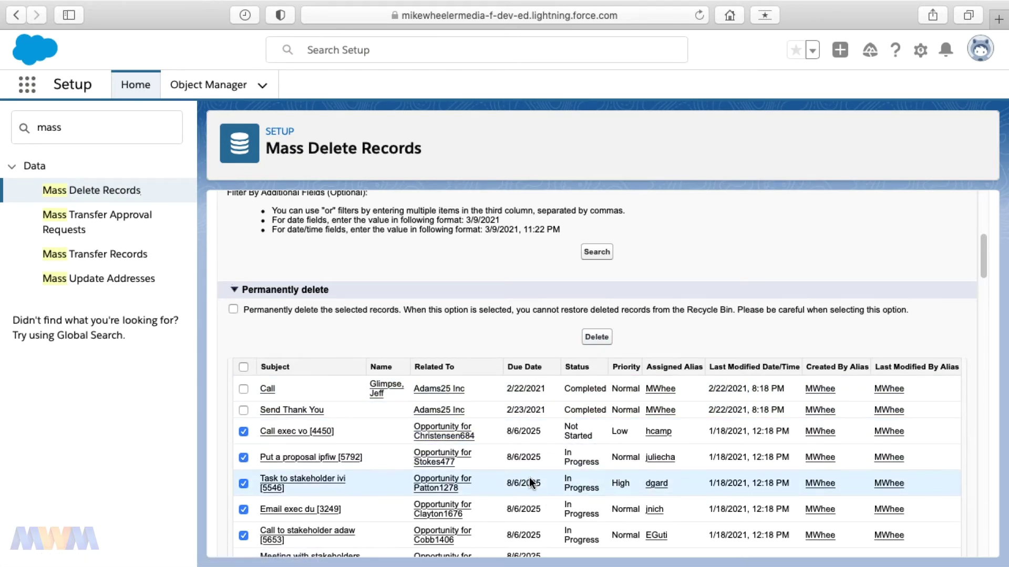
scroll(372, 509, down, 2)
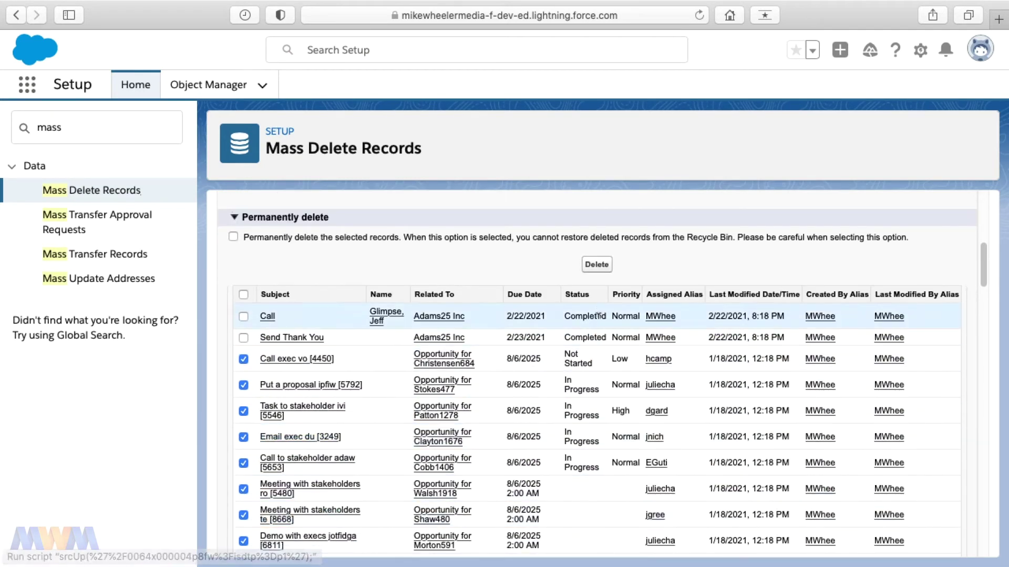
click(597, 265)
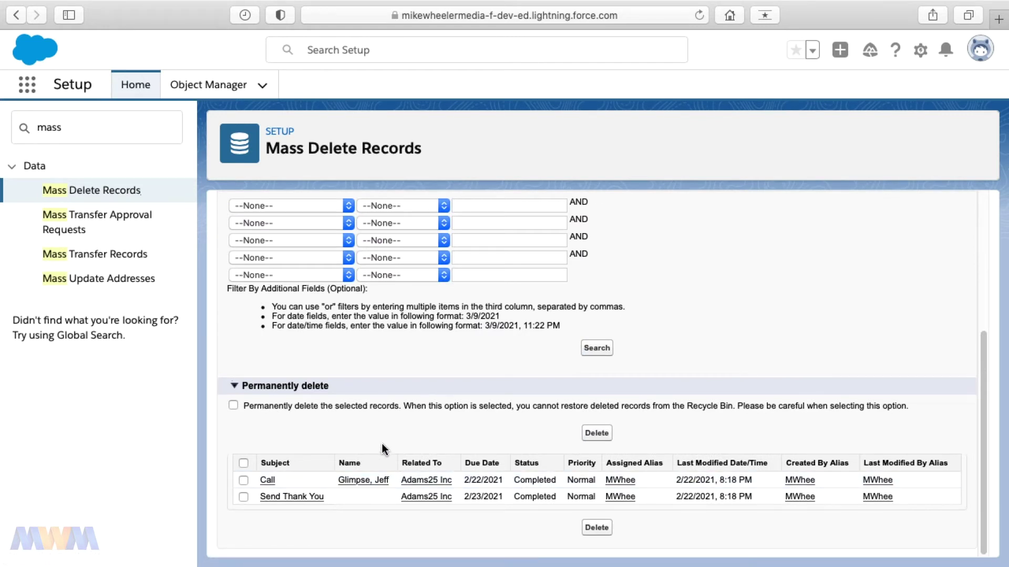
Open Storage Usage from Company Information via a 'company' Quick Find search.
click(123, 136)
text(company)
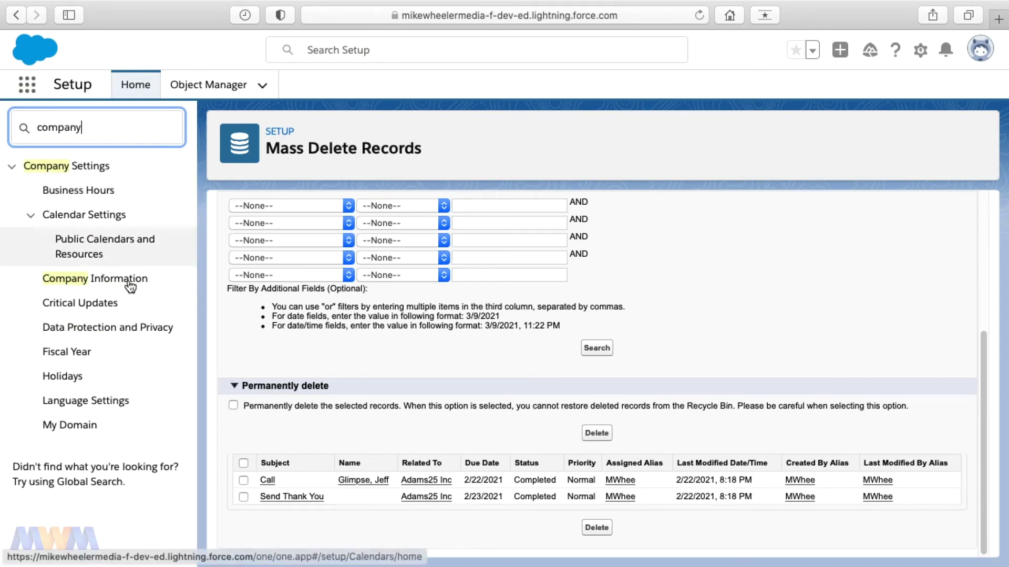
click(135, 282)
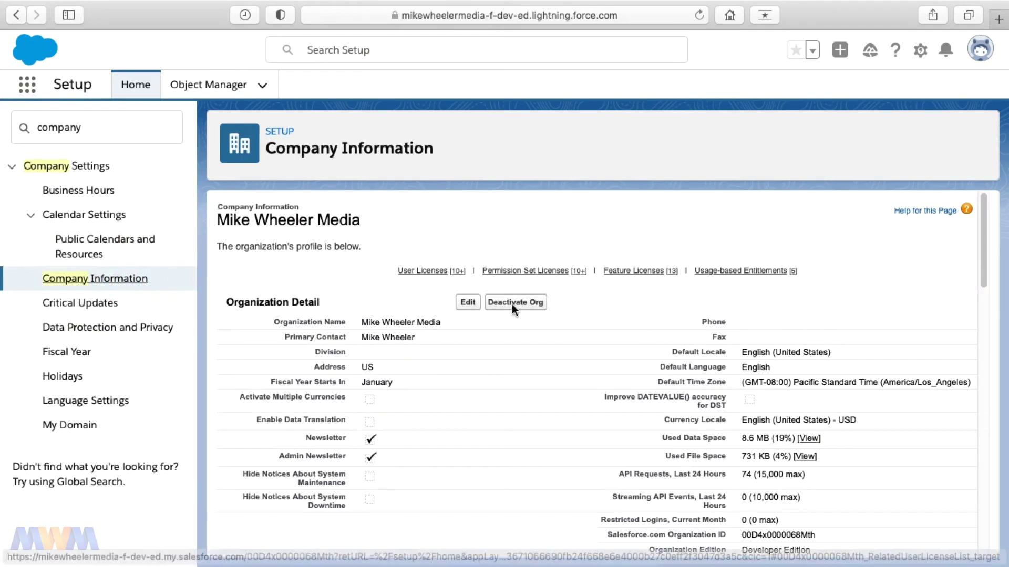
click(809, 439)
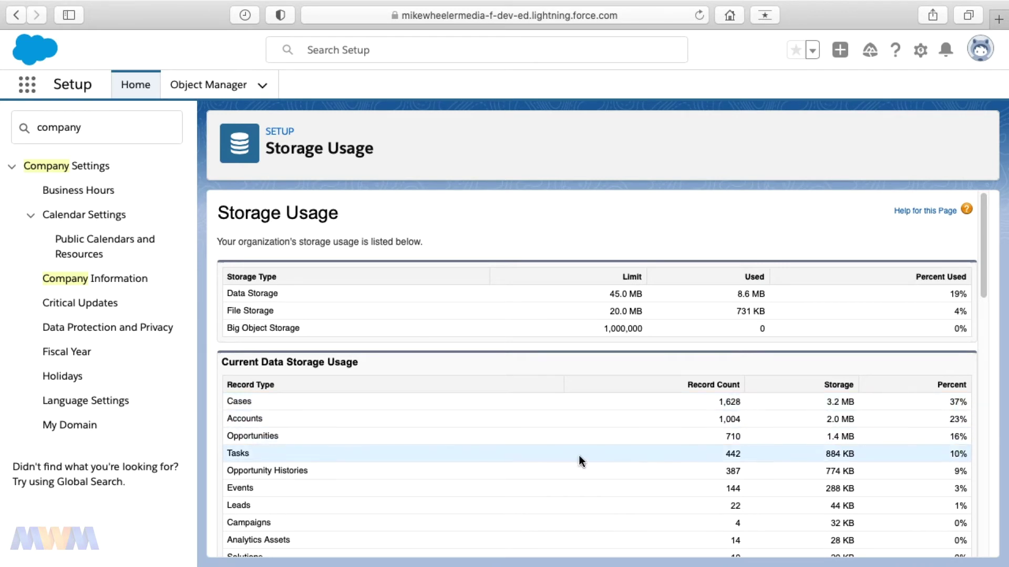
Check data storage is down to 8.6 MB, with Tasks using 884 KB.
click(746, 455)
drag(827, 451, 855, 451)
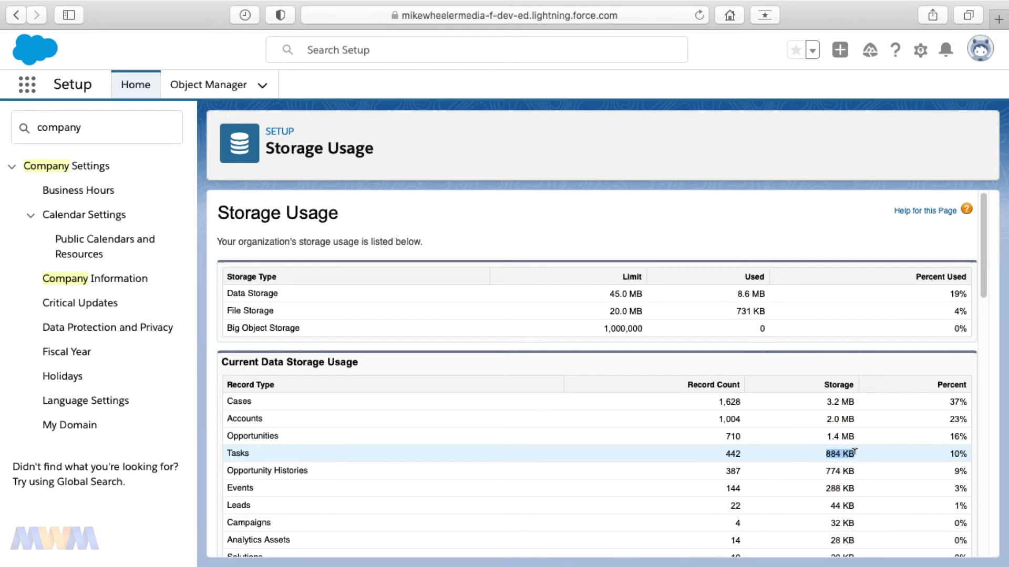
click(947, 455)
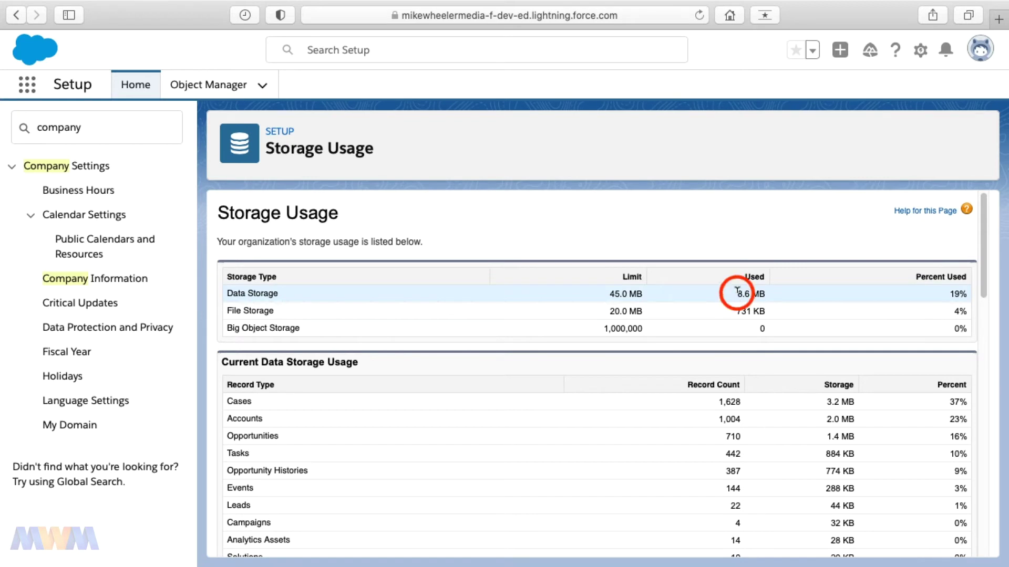
drag(737, 290, 768, 293)
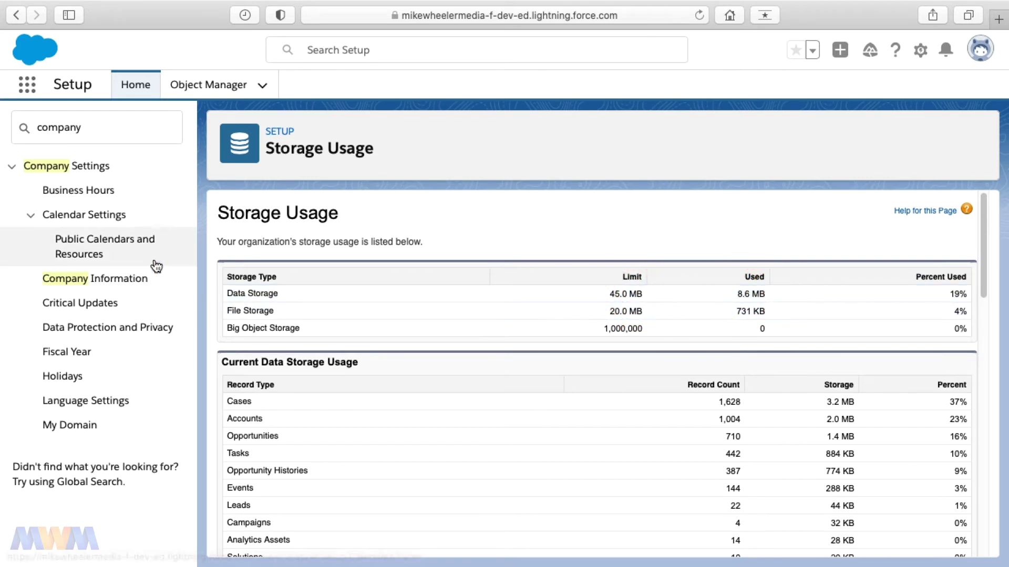
Replace the Quick Find term with 'mass' and open Mass Delete Records.
click(99, 134)
double_click(100, 133)
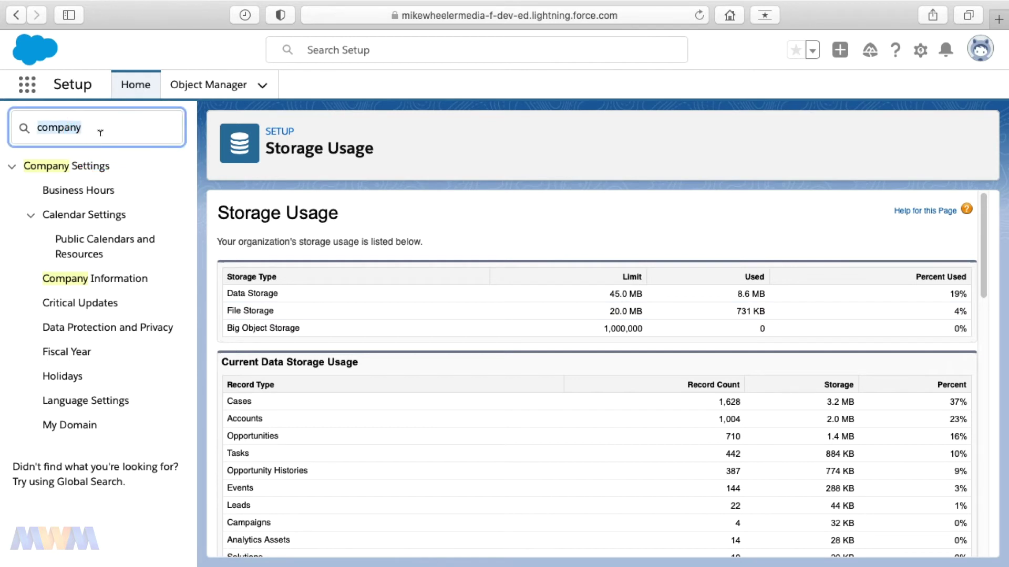
text(mass)
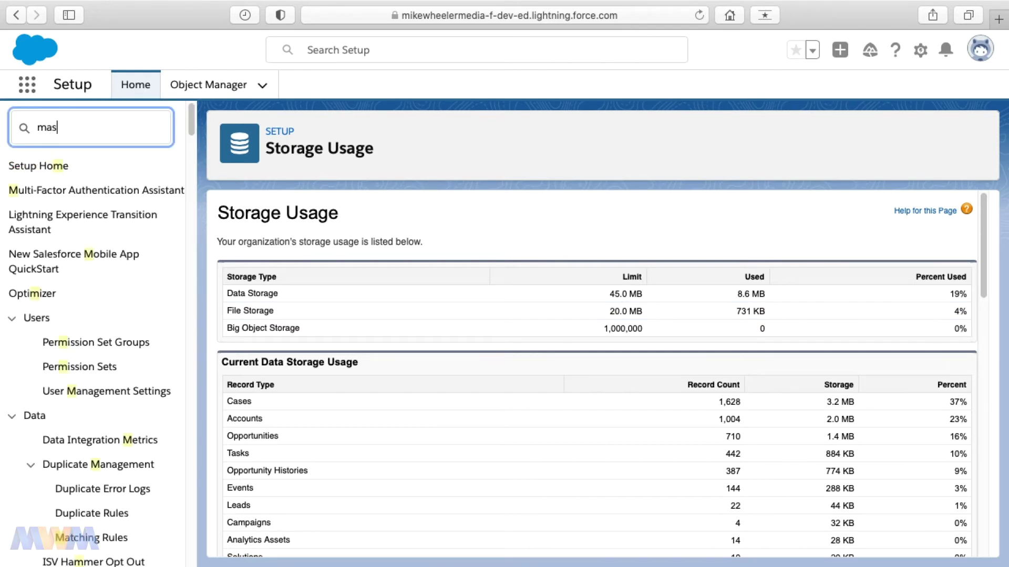
click(112, 192)
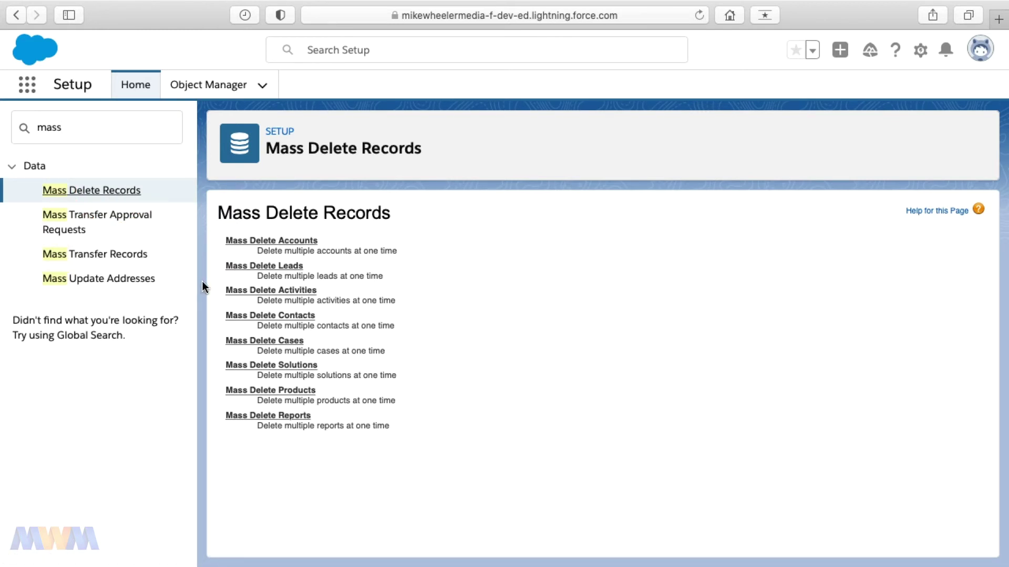
Search Mass Delete Cases for deletable cases and start choosing the first filter field.
click(253, 342)
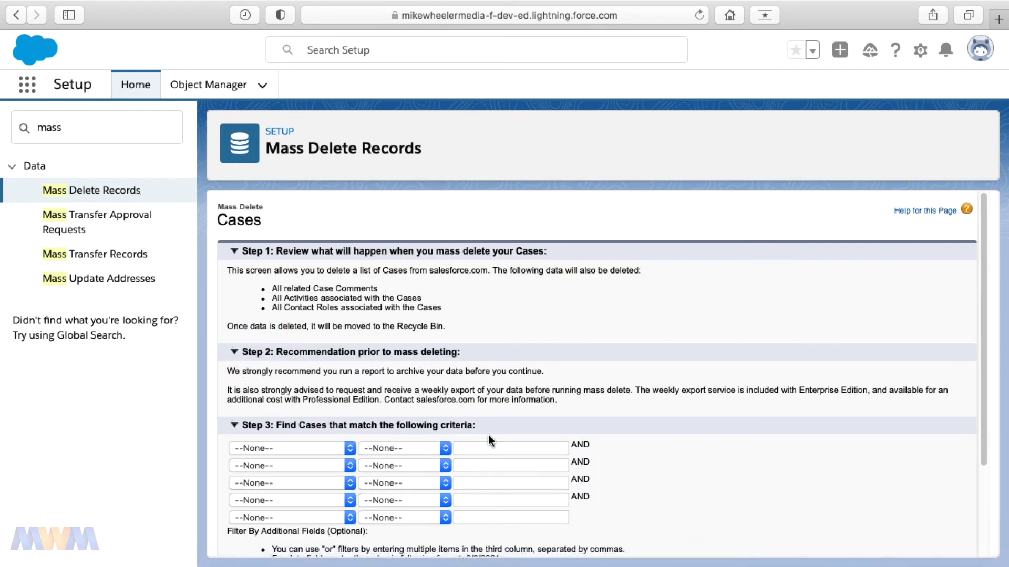
scroll(491, 434, down, 3)
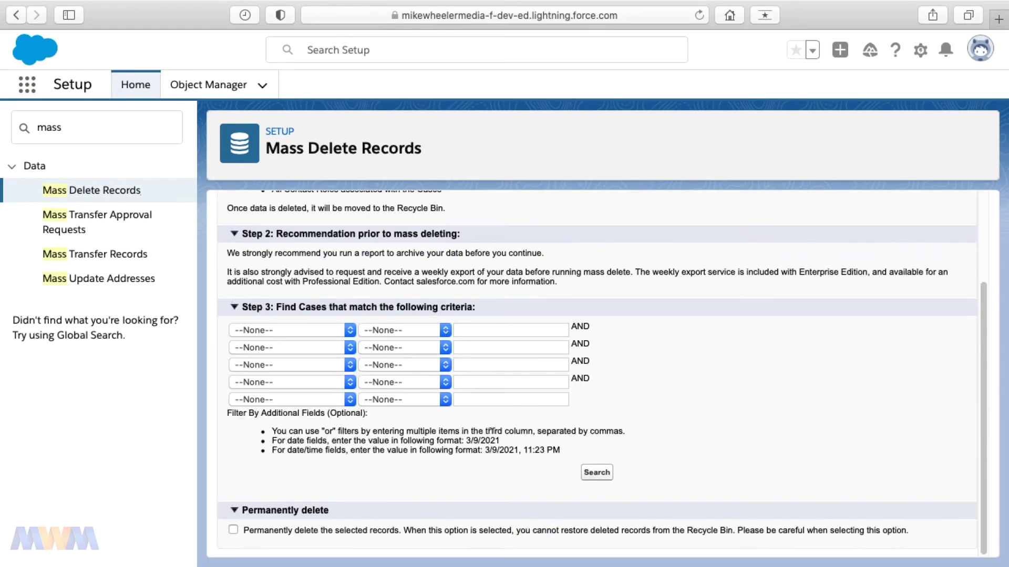
click(596, 473)
scroll(589, 470, down, 8)
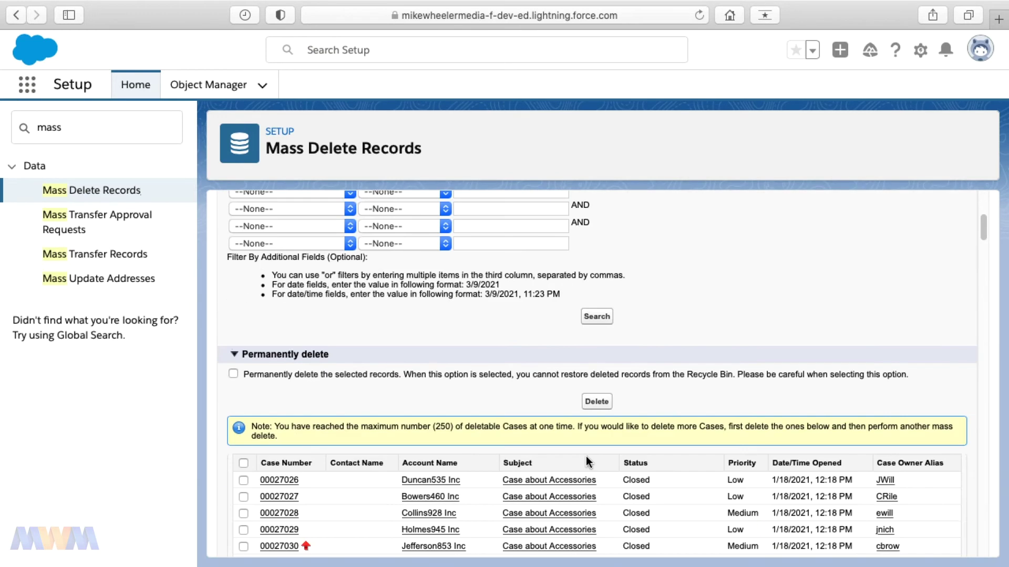
scroll(586, 460, down, 5)
scroll(585, 451, up, 6)
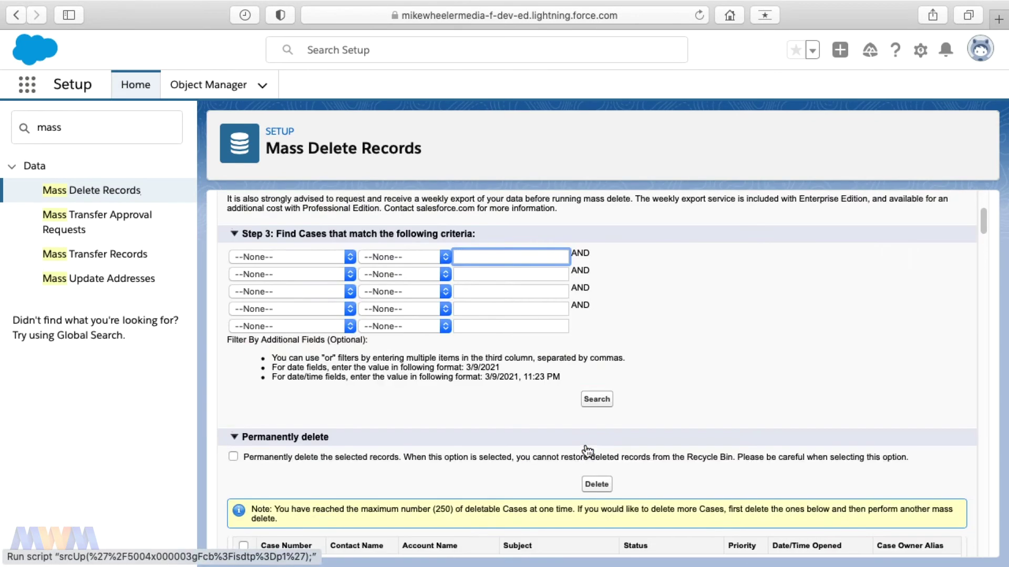
scroll(587, 451, down, 5)
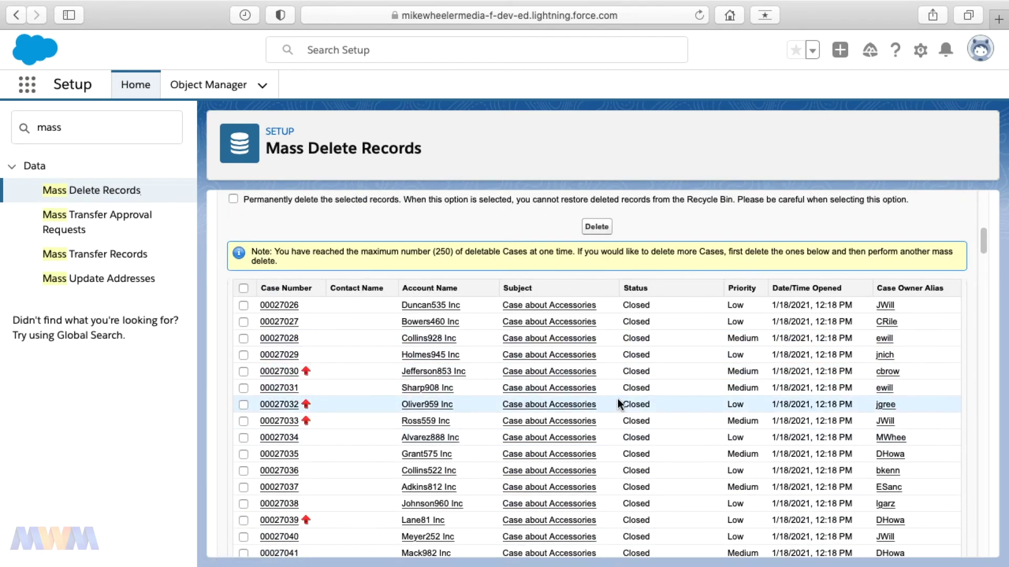
scroll(618, 404, up, 20)
click(289, 409)
Search cases with the filter Status equals Closed.
click(290, 426)
click(419, 408)
click(418, 418)
click(506, 413)
text(Closed)
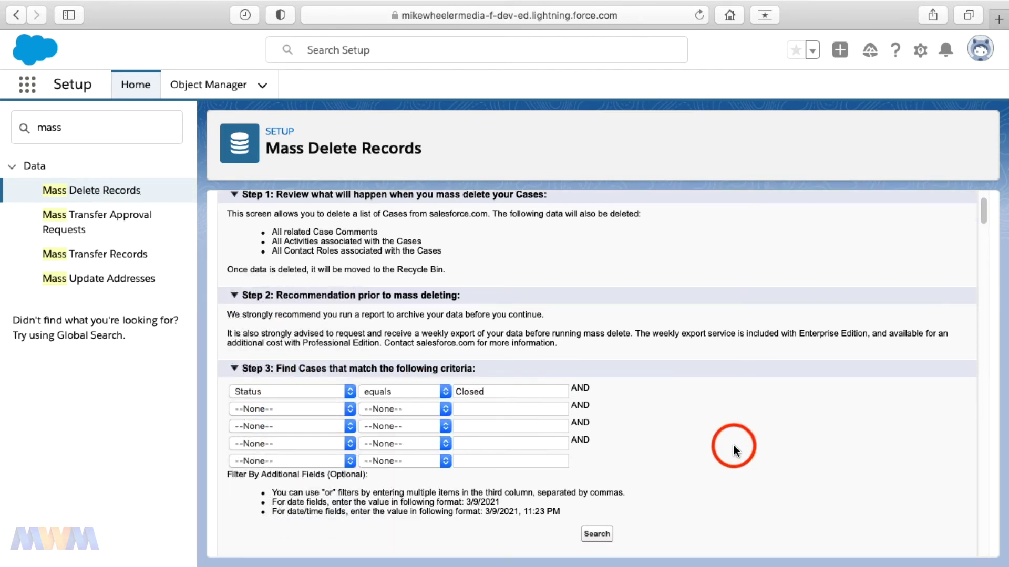
scroll(734, 452, down, 1)
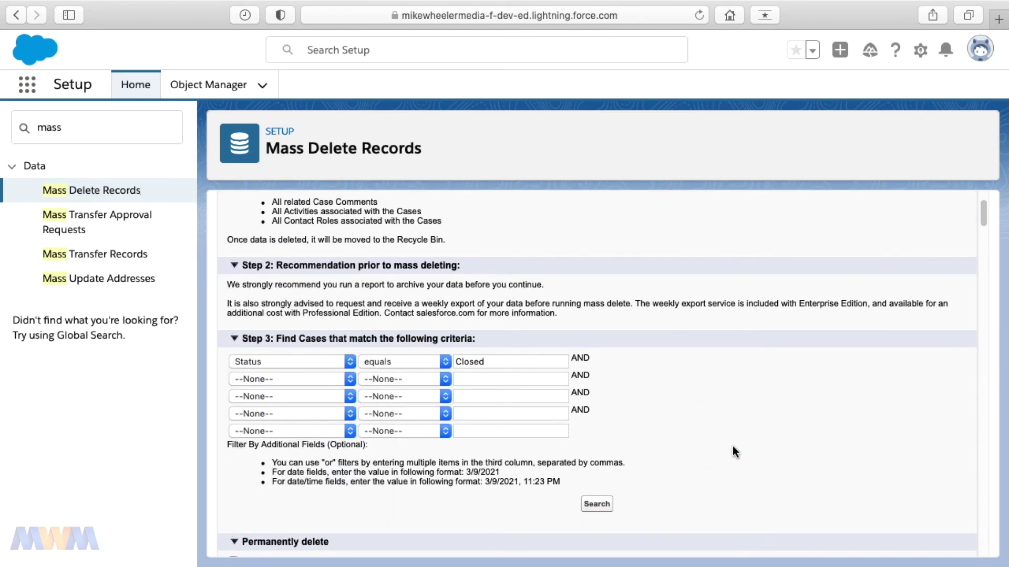
click(598, 505)
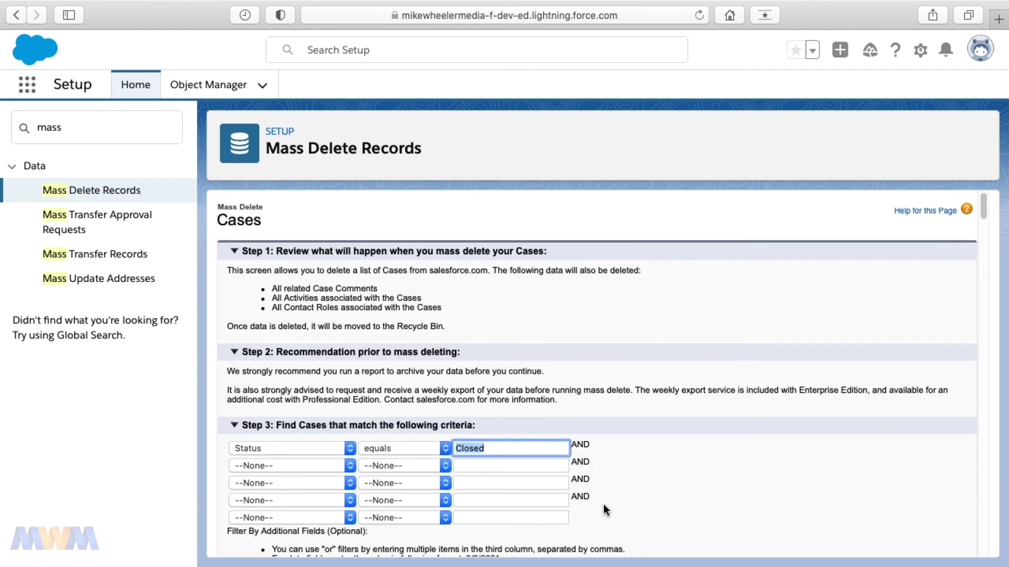
Mass delete all the selected closed 'Case about Accessories' records.
scroll(635, 496, down, 5)
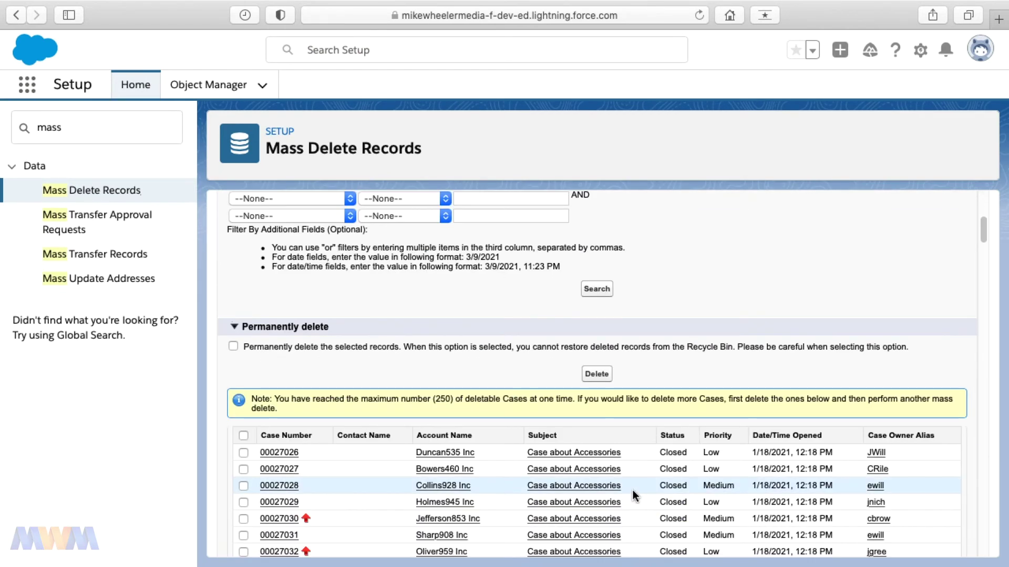
scroll(634, 496, down, 4)
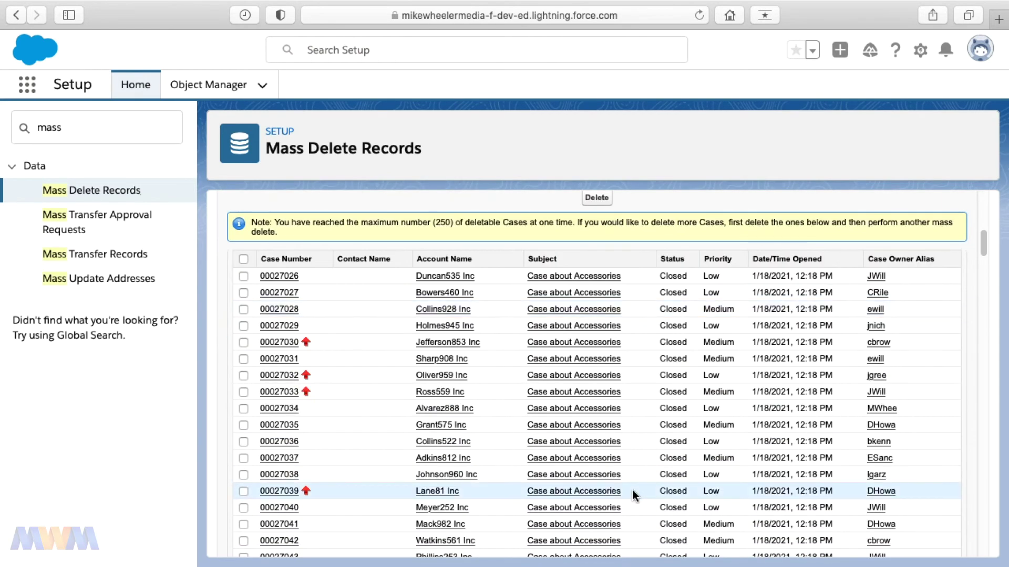
scroll(622, 426, down, 4)
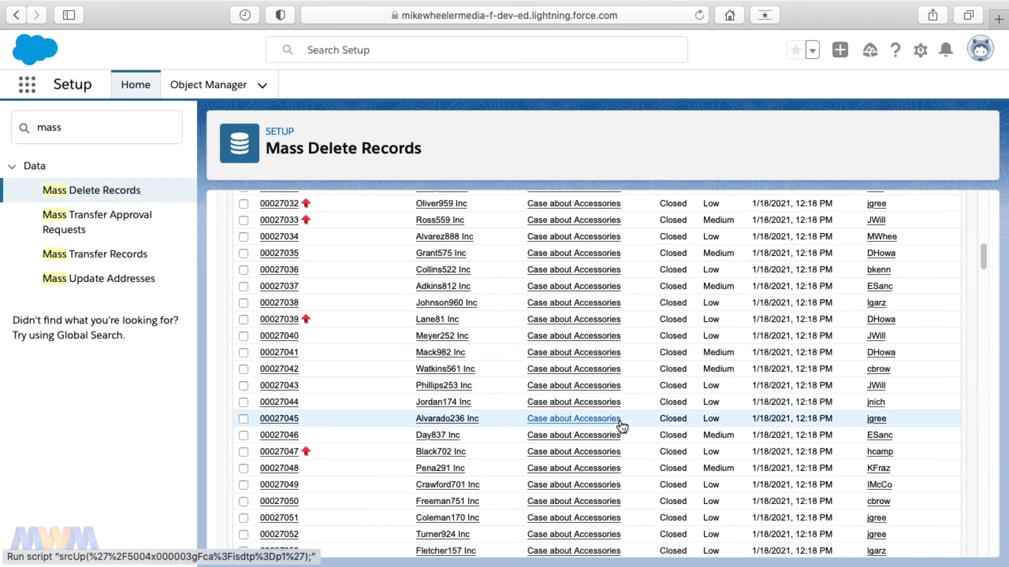
scroll(622, 426, down, 18)
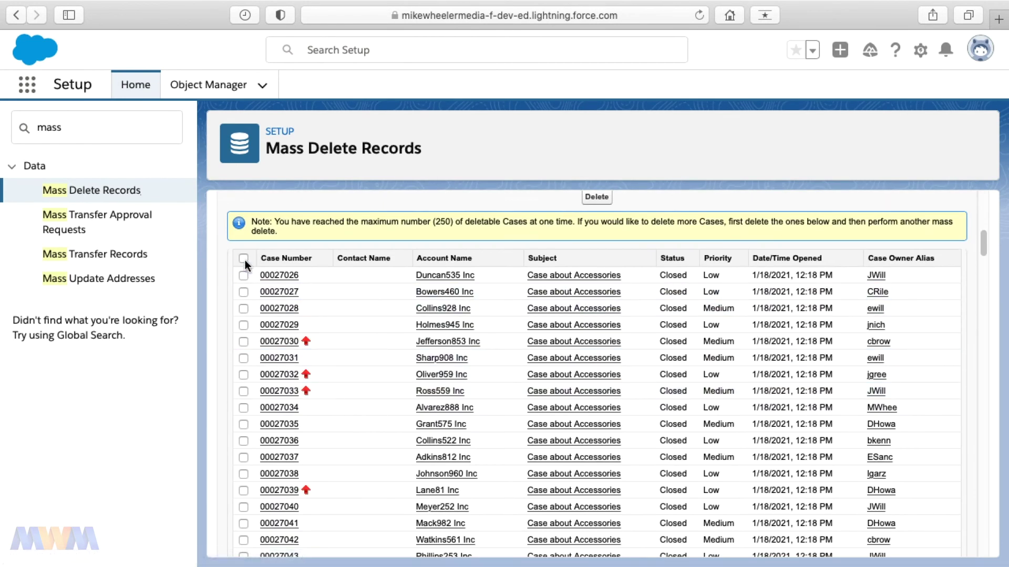
scroll(428, 395, down, 10)
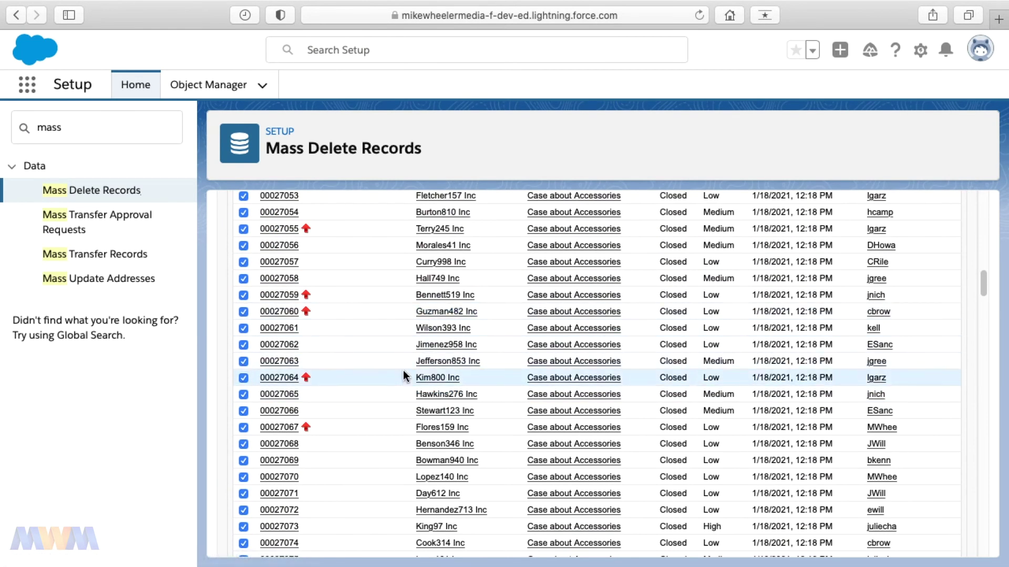
scroll(420, 380, down, 15)
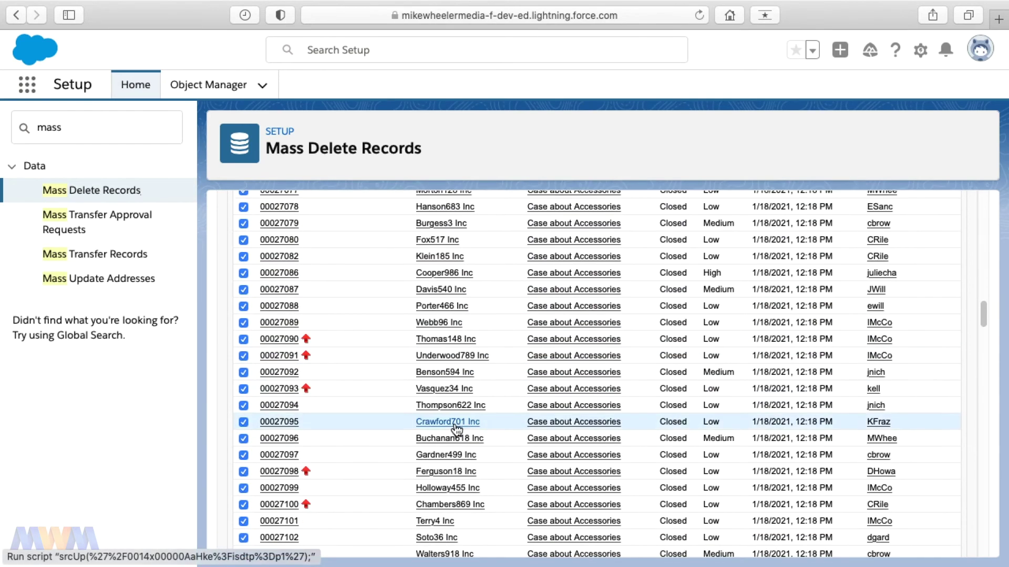
scroll(458, 430, down, 20)
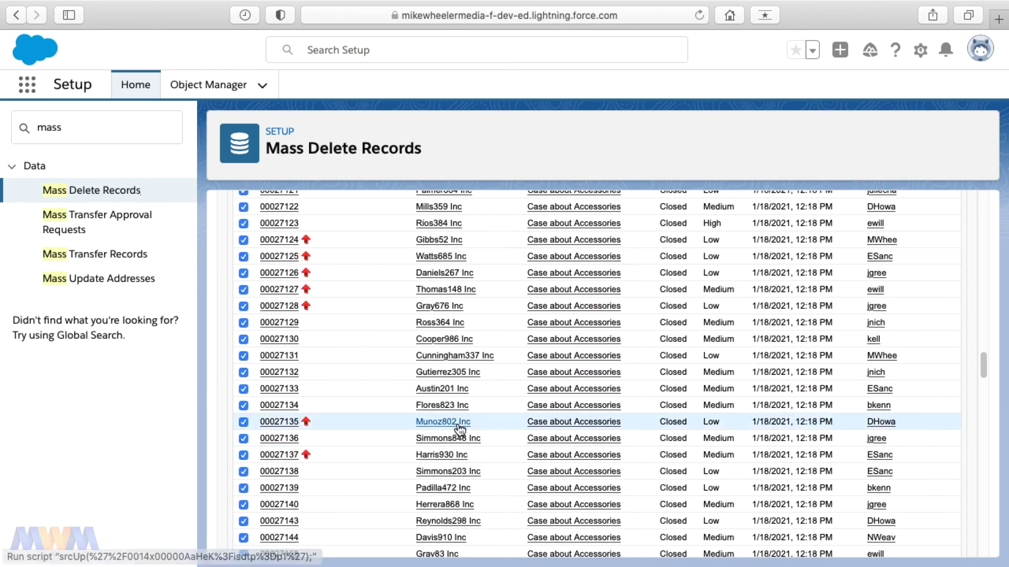
scroll(460, 429, down, 20)
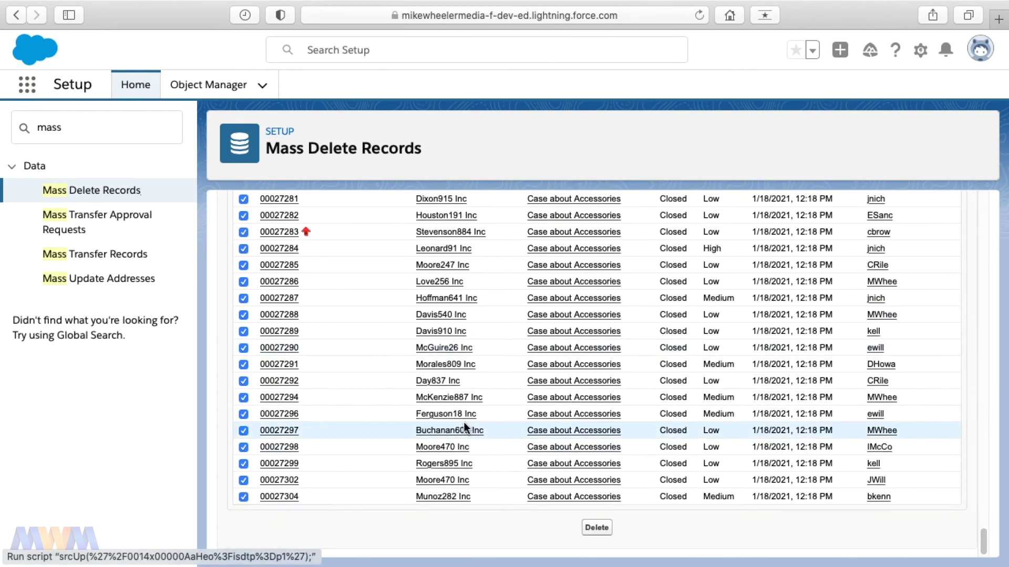
click(597, 529)
scroll(440, 398, up, 20)
scroll(439, 398, up, 20)
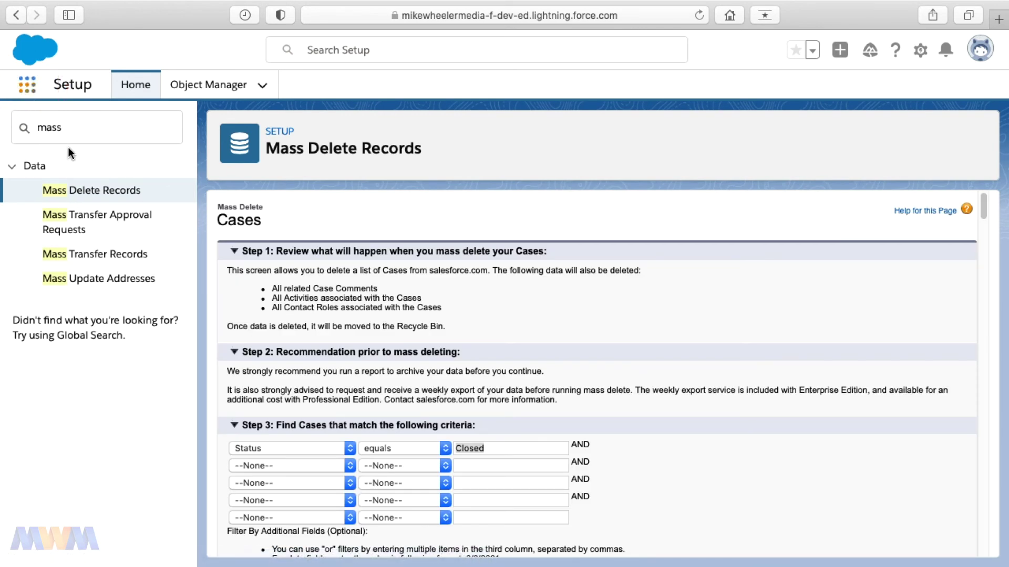
Open the Recycle Bin from the App Launcher's full app and item list.
click(29, 90)
click(67, 363)
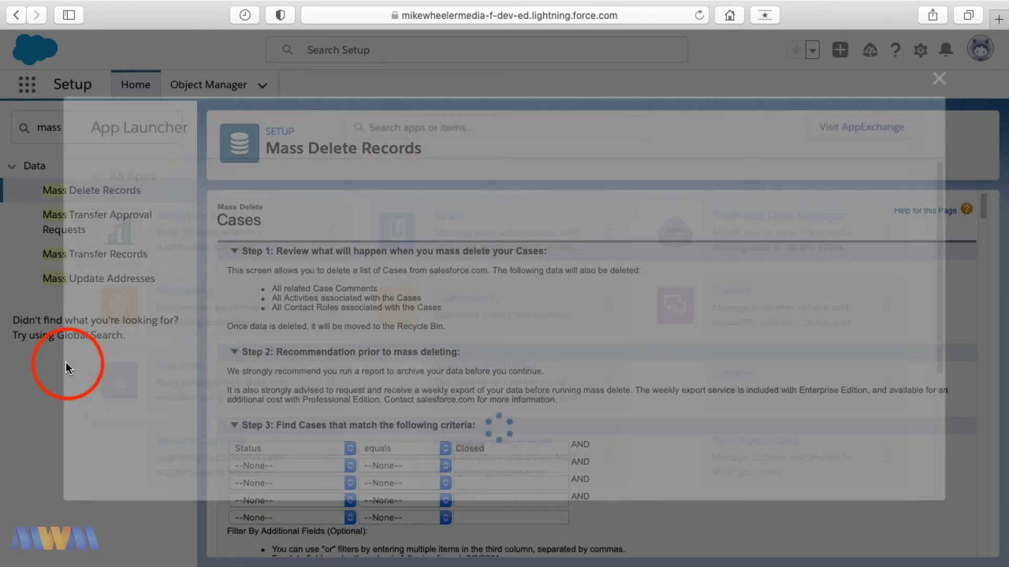
scroll(578, 430, down, 10)
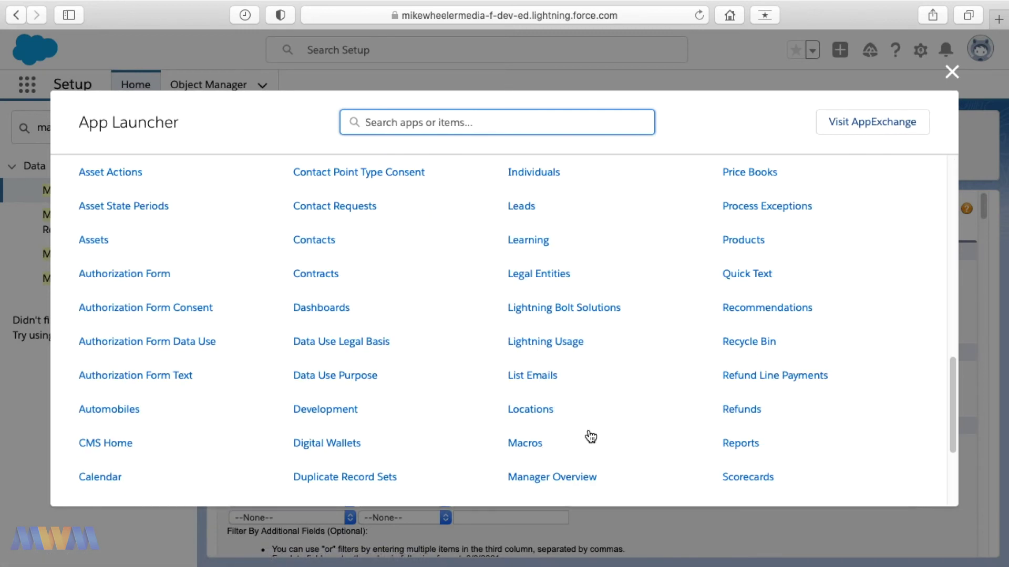
click(748, 342)
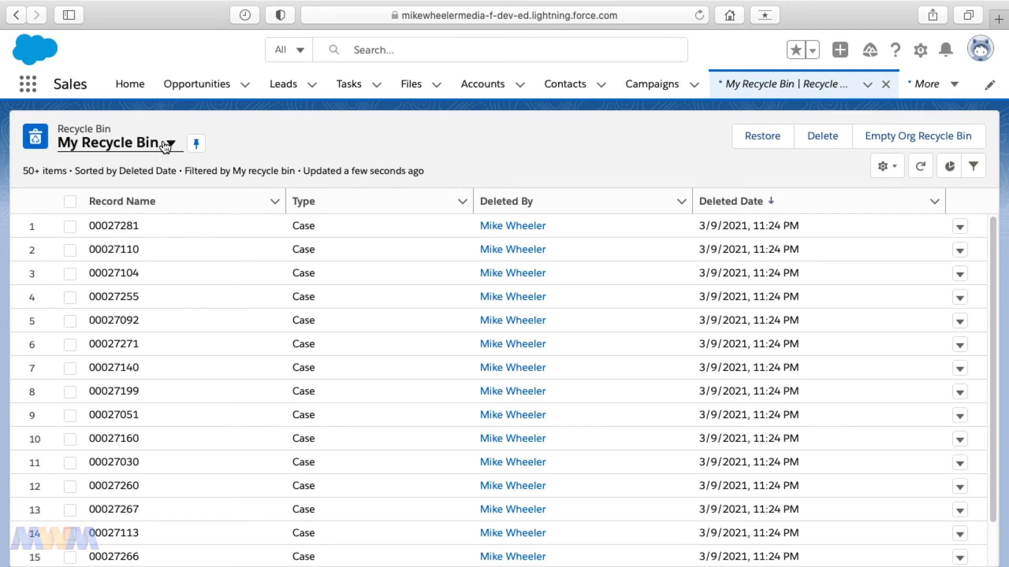
Switch to the Org Recycle Bin view and permanently empty it.
click(164, 145)
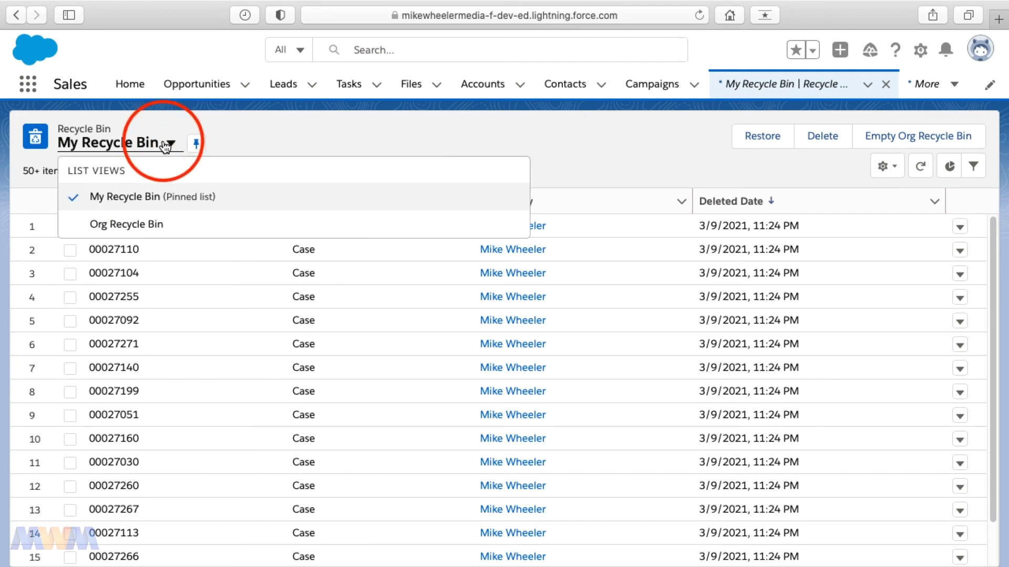
click(122, 225)
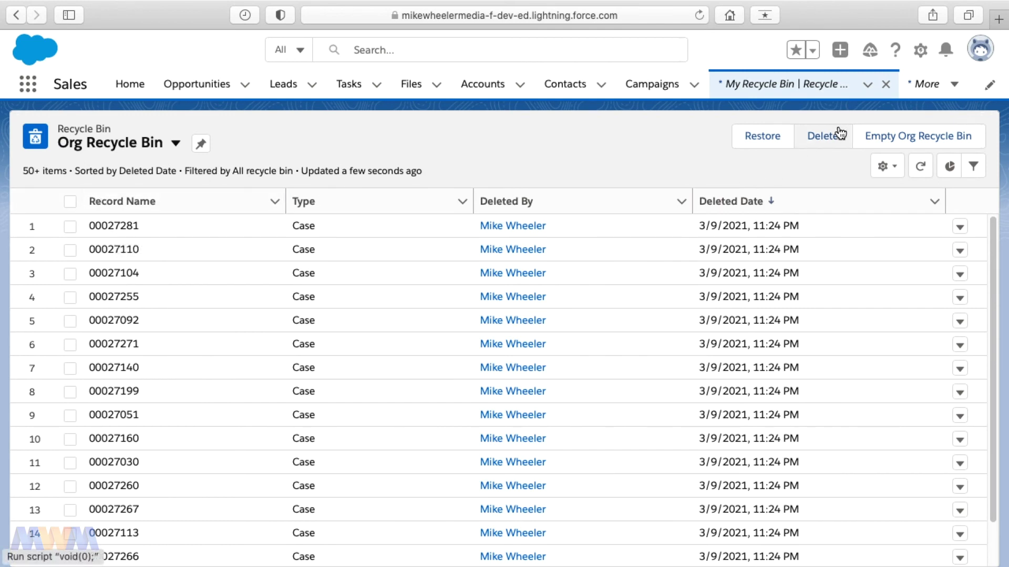
click(873, 135)
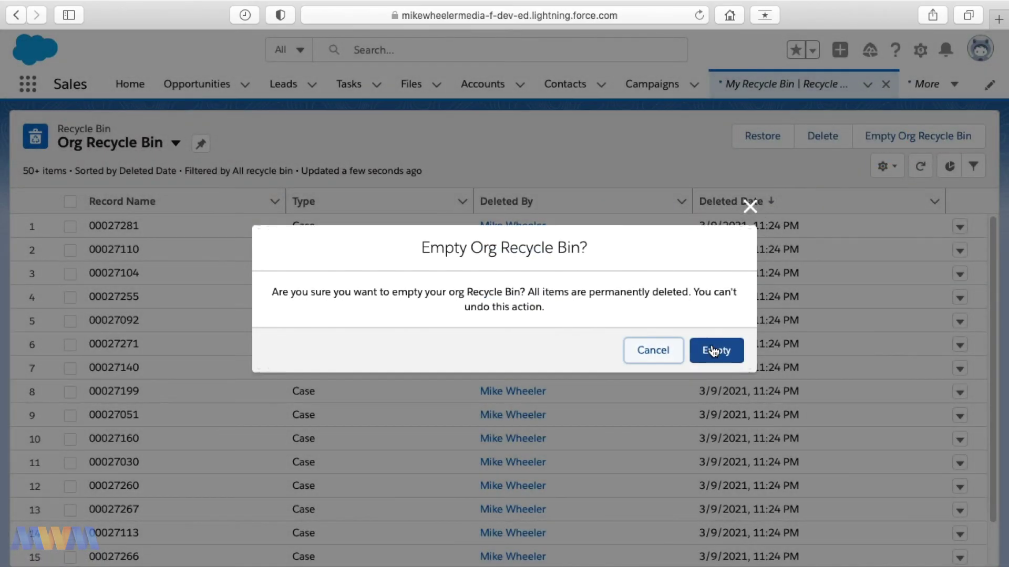
click(713, 351)
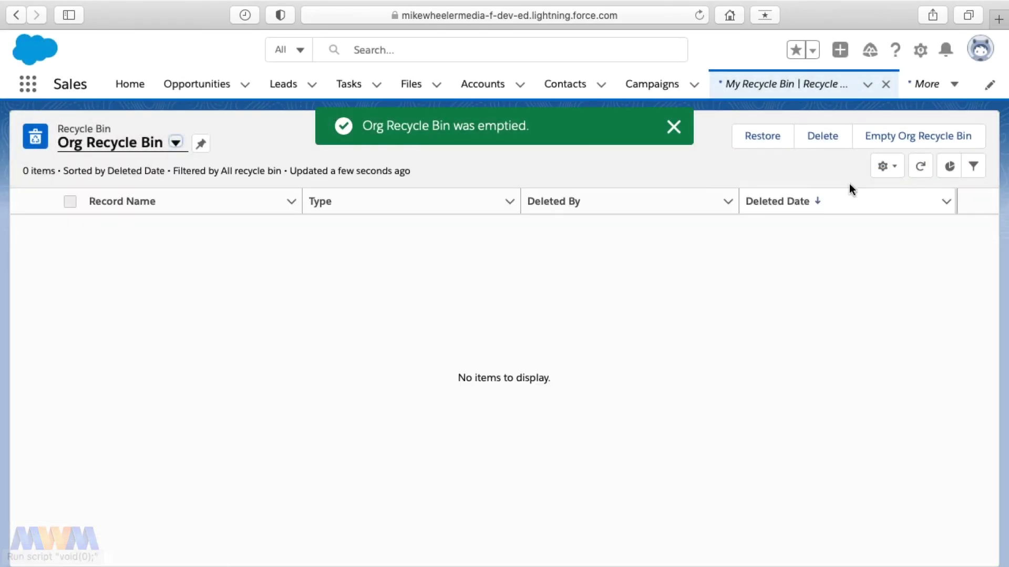
Go to Setup and find the Company Information page via Quick Find 'company'.
click(922, 51)
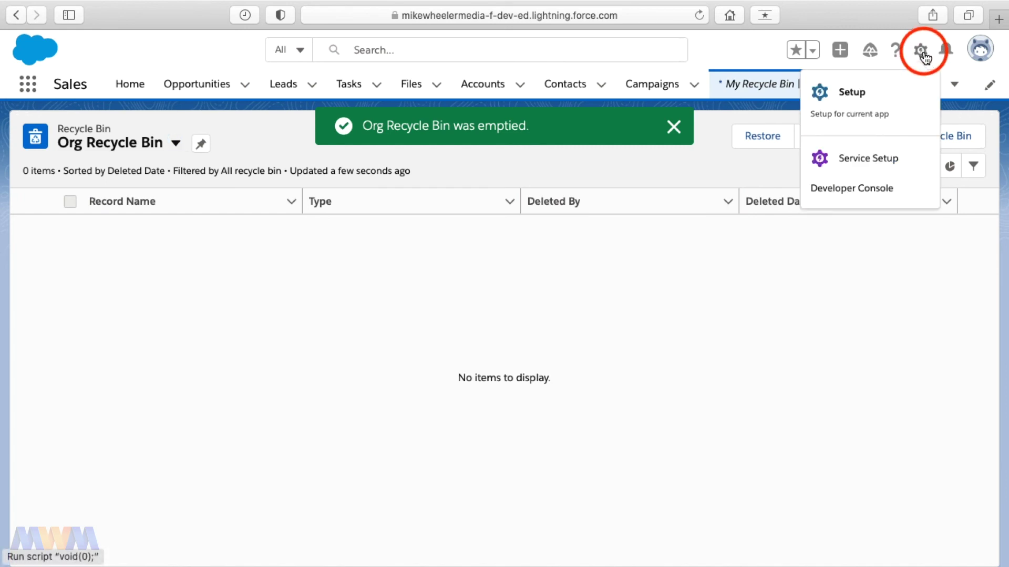
click(885, 100)
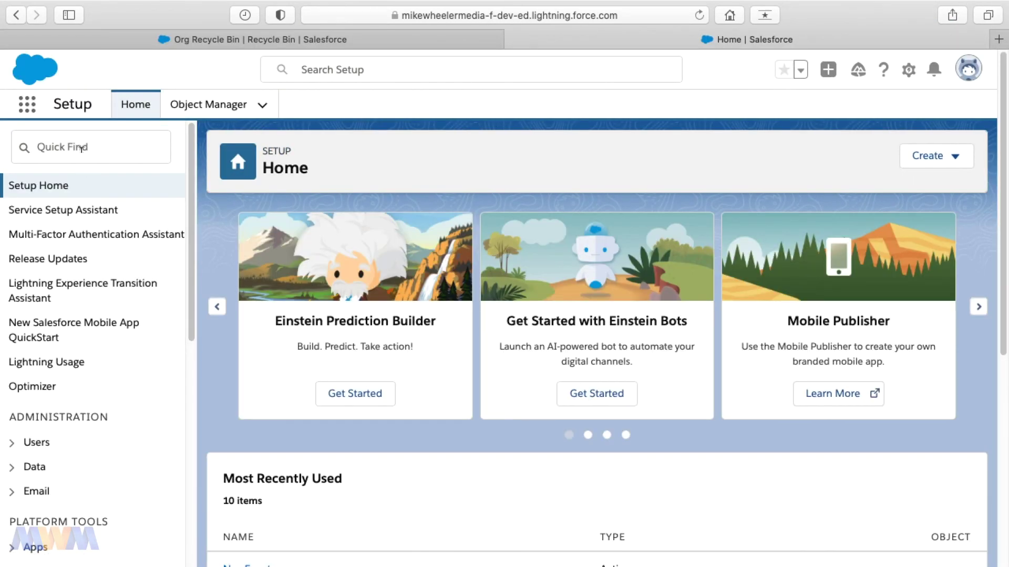
click(81, 147)
text(company)
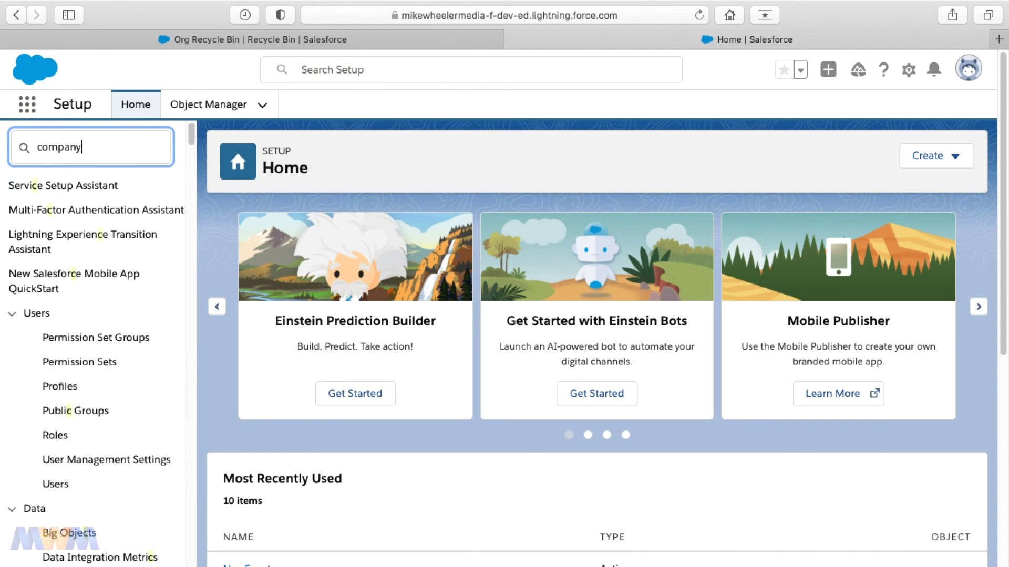
click(105, 302)
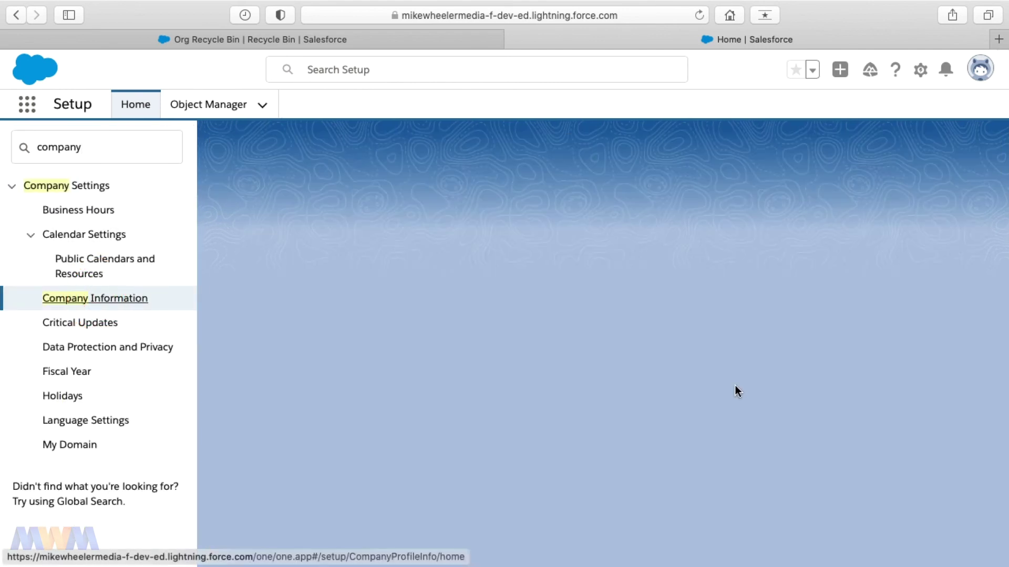
View the data storage breakdown: 7.0 MB (15%) used, Tasks down to 2 records.
scroll(792, 435, down, 1)
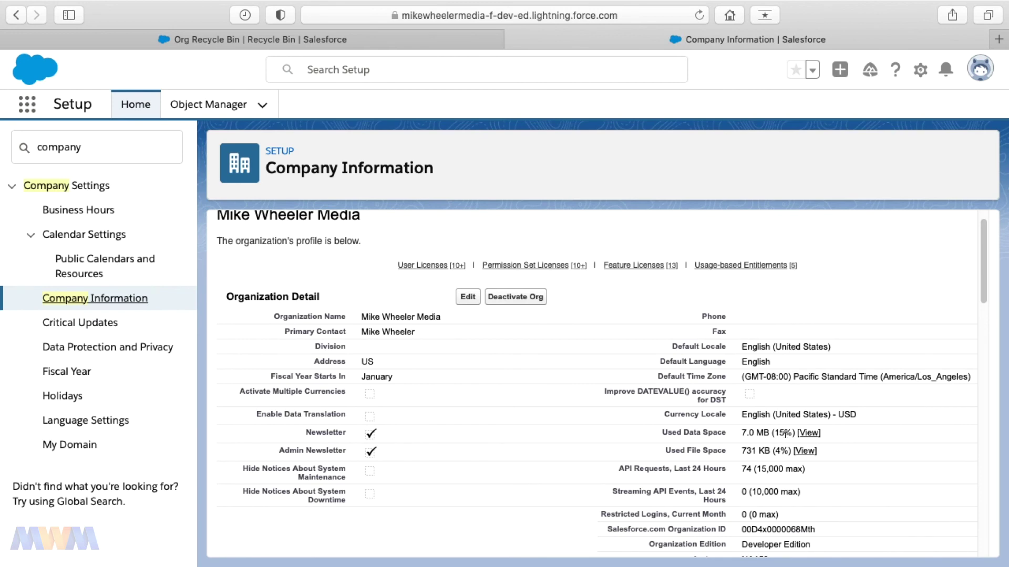
click(742, 434)
click(808, 433)
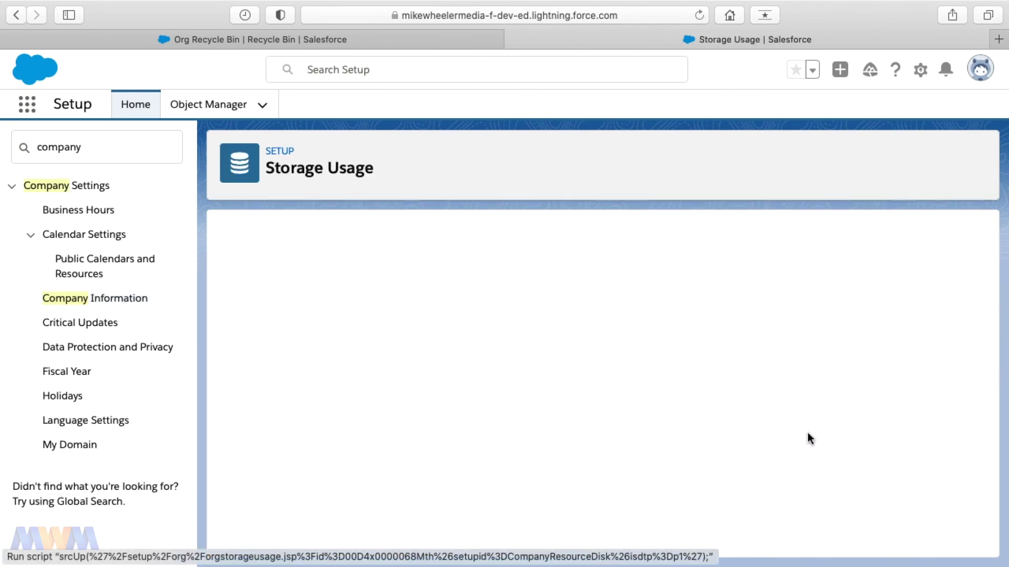
scroll(487, 358, down, 4)
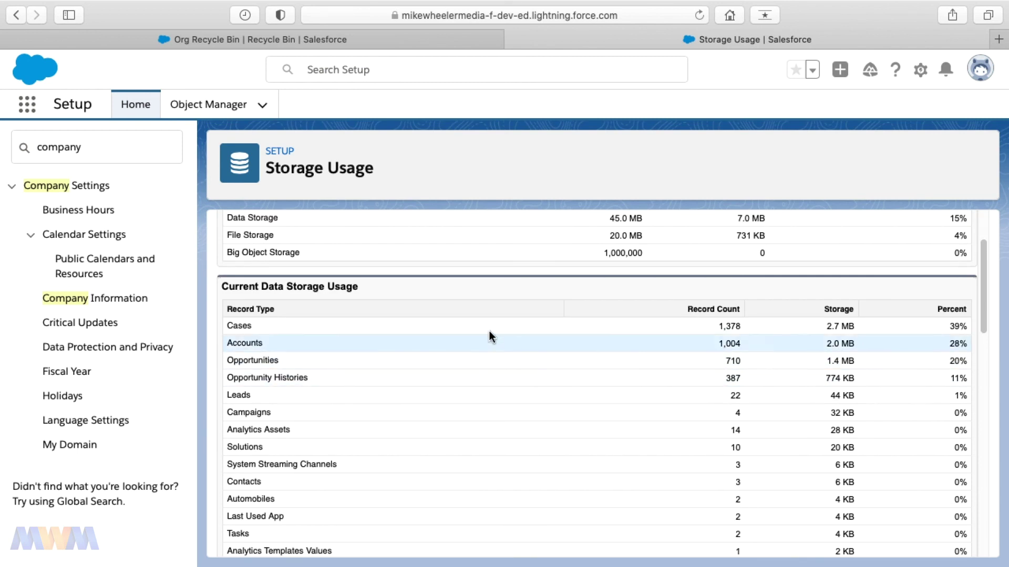
click(717, 325)
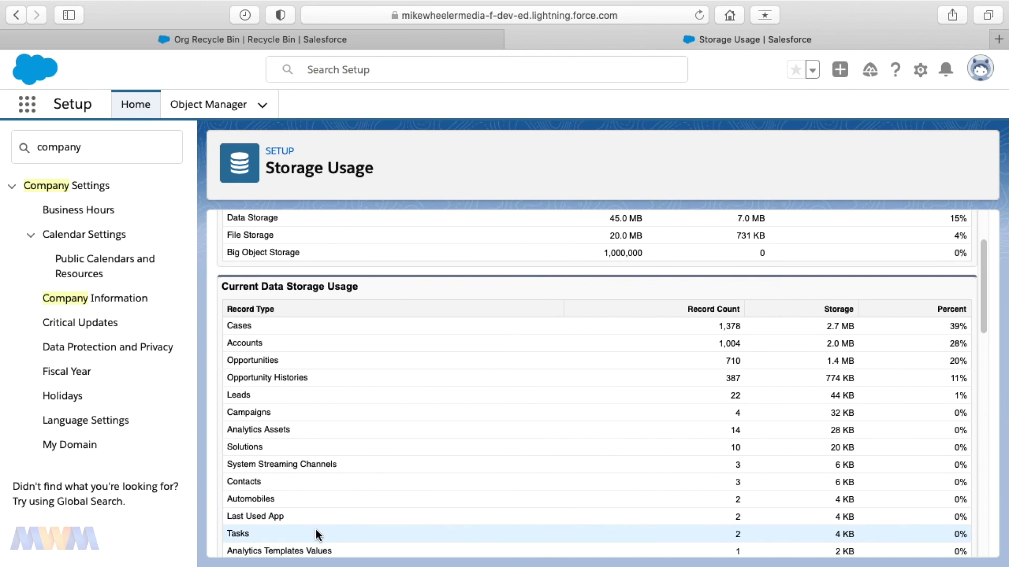
click(738, 533)
double_click(738, 533)
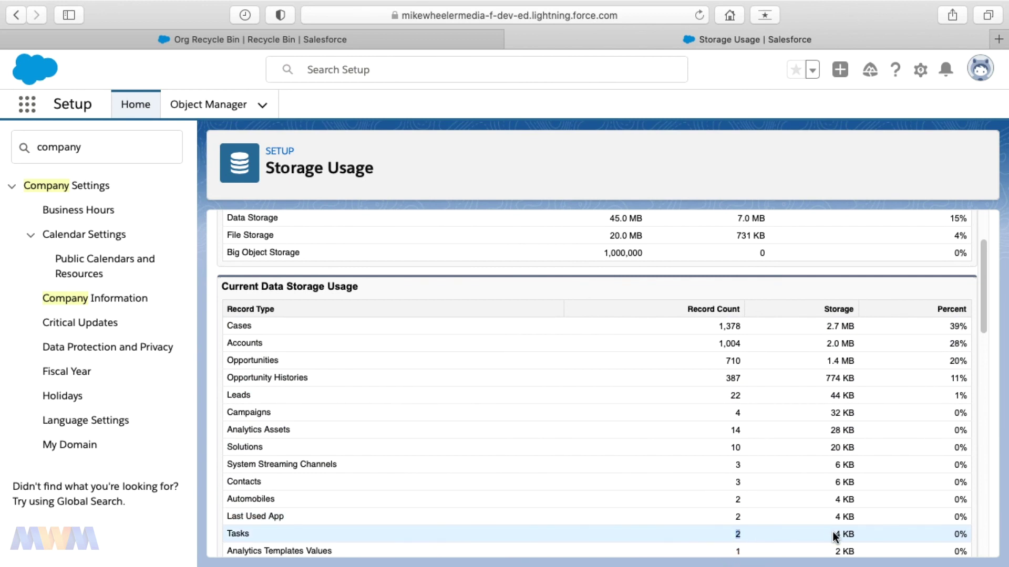